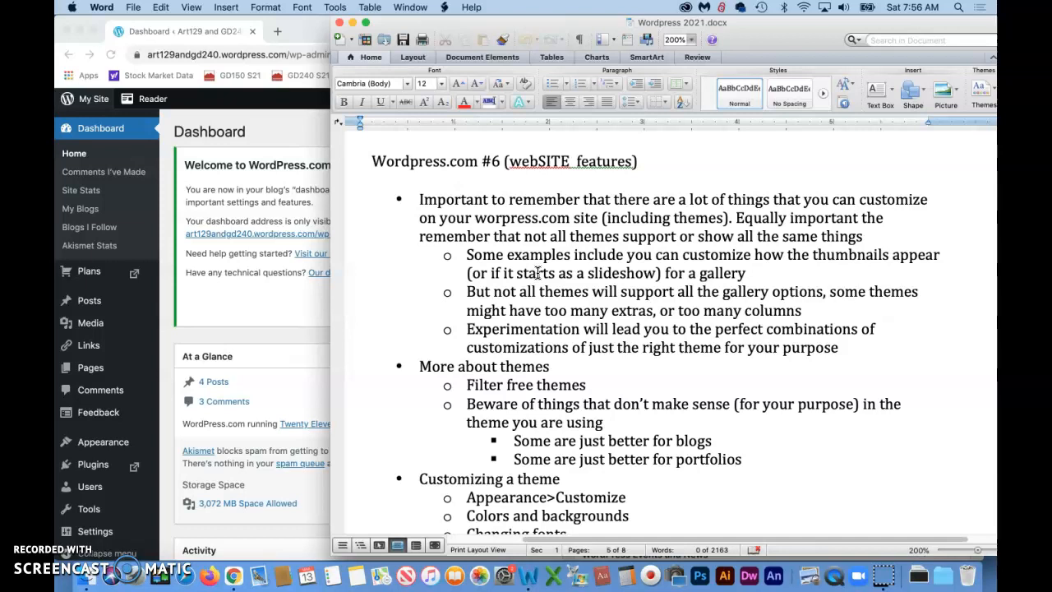
Step: Read the Word notes on theme customization and switch to Chrome to view the live Art129 and GD240 site
{"action": "scroll", "coordinate": [681, 295], "scroll_direction": "down", "scroll_amount": 3}
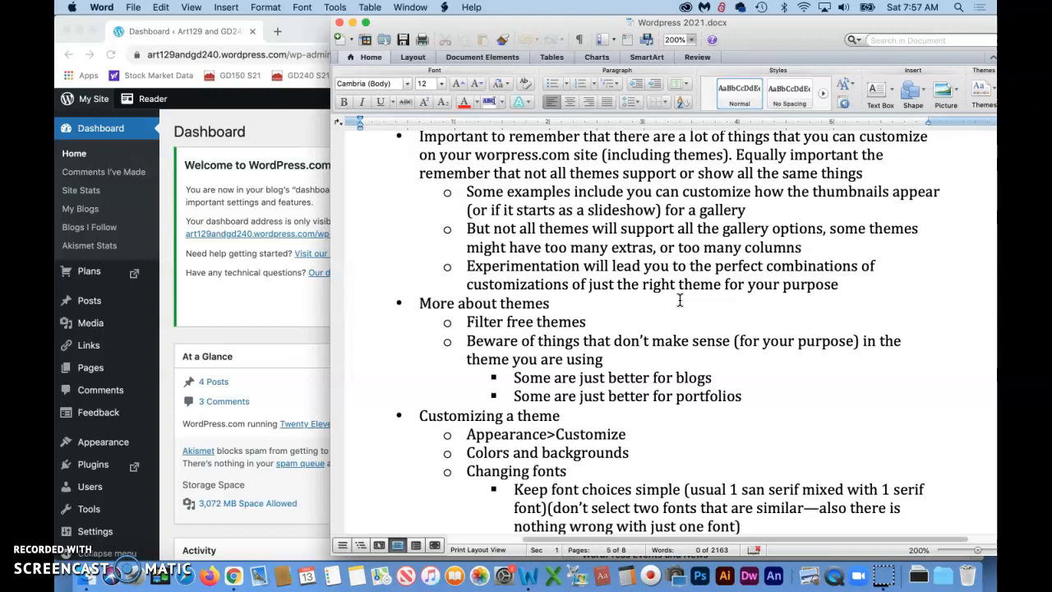
{"action": "scroll", "coordinate": [679, 301], "scroll_direction": "down", "scroll_amount": 2}
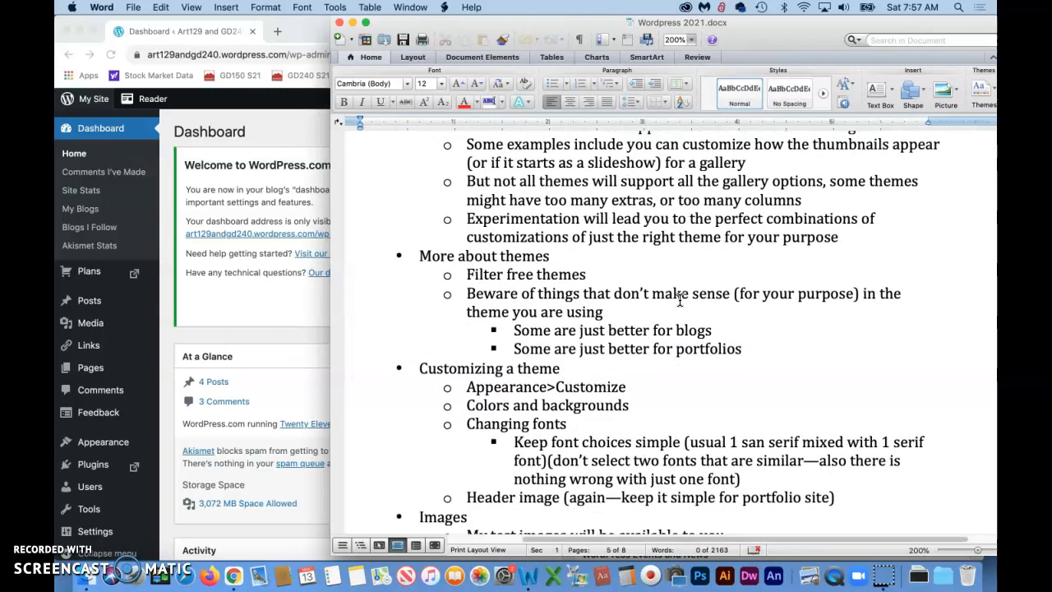
{"action": "left_click", "coordinate": [86, 532]}
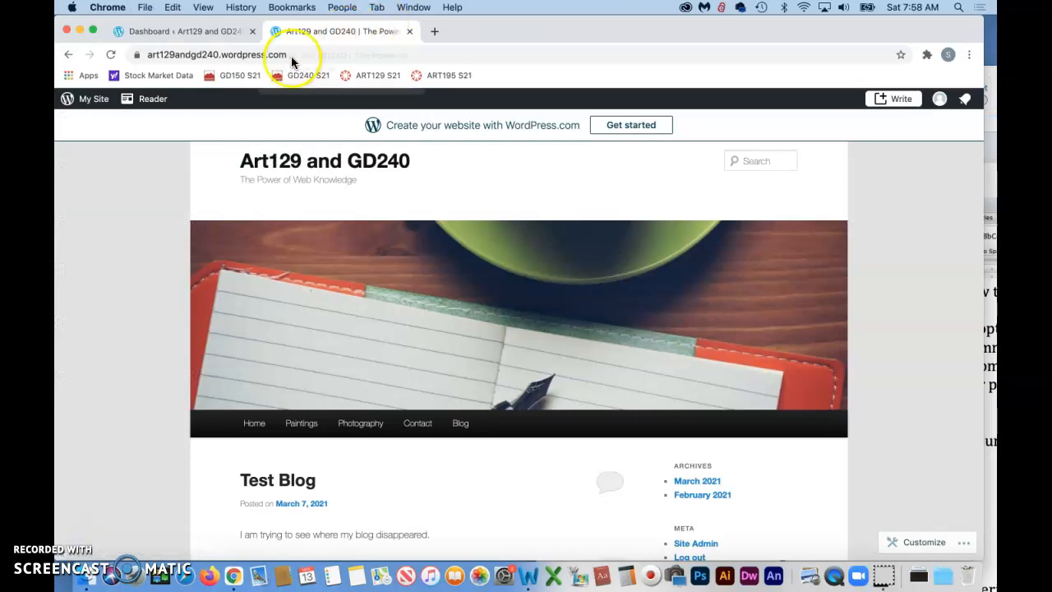
{"action": "left_click", "coordinate": [194, 54]}
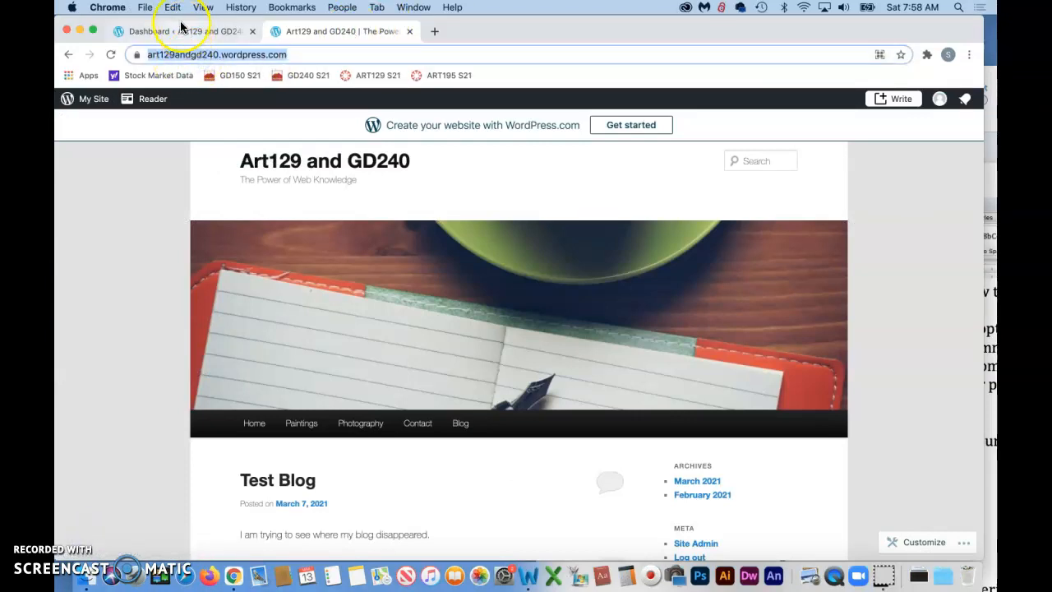
Step: Return to the site's dashboard, open its Themes page and filter the list to free themes
{"action": "left_click", "coordinate": [184, 32]}
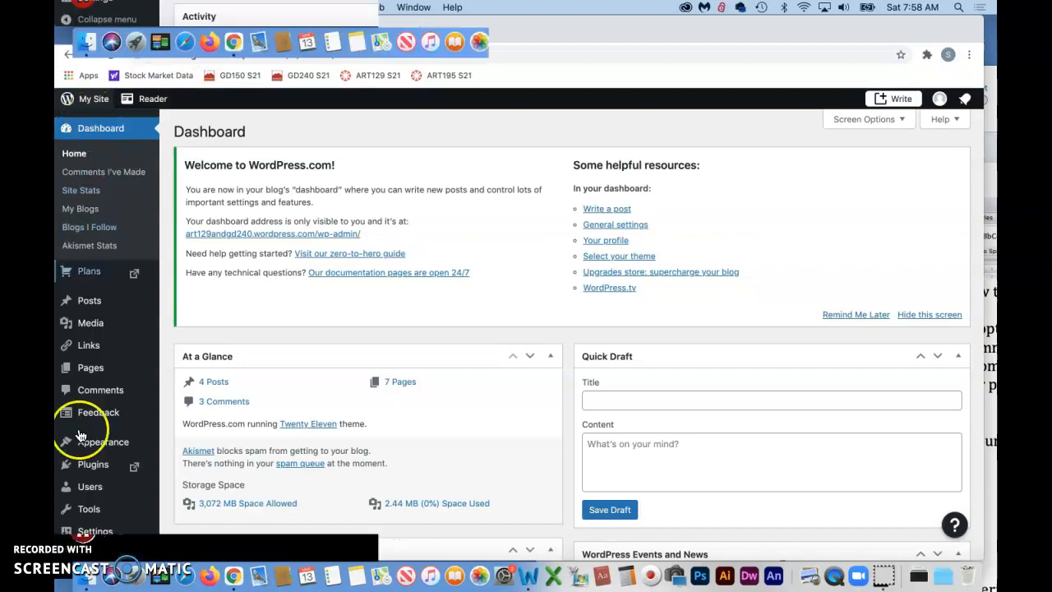
{"action": "mouse_move", "coordinate": [101, 441]}
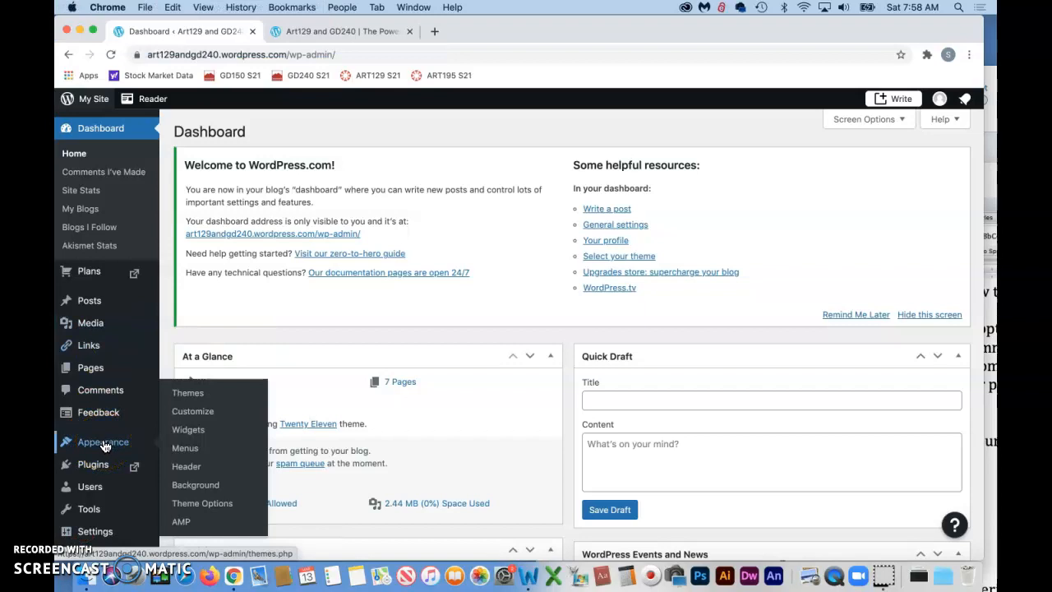
{"action": "left_click", "coordinate": [189, 395]}
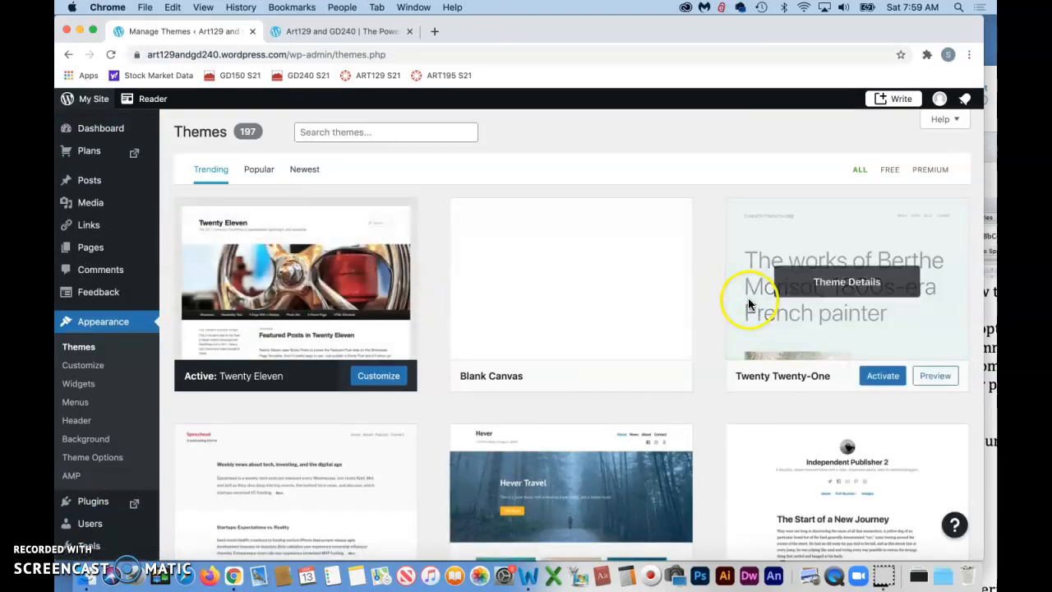
{"action": "left_click", "coordinate": [887, 171]}
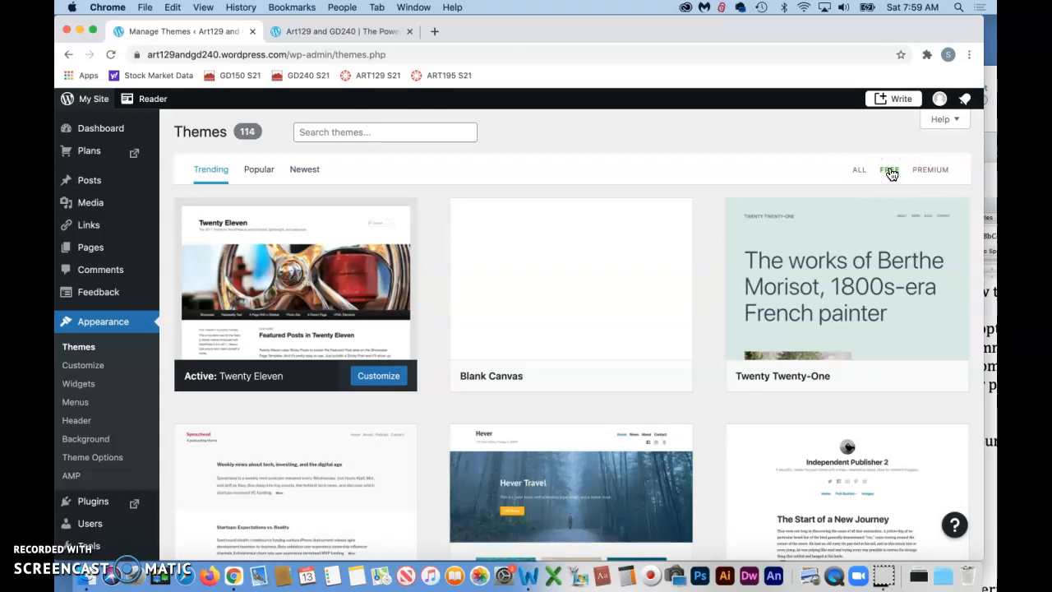
{"action": "left_click", "coordinate": [890, 173]}
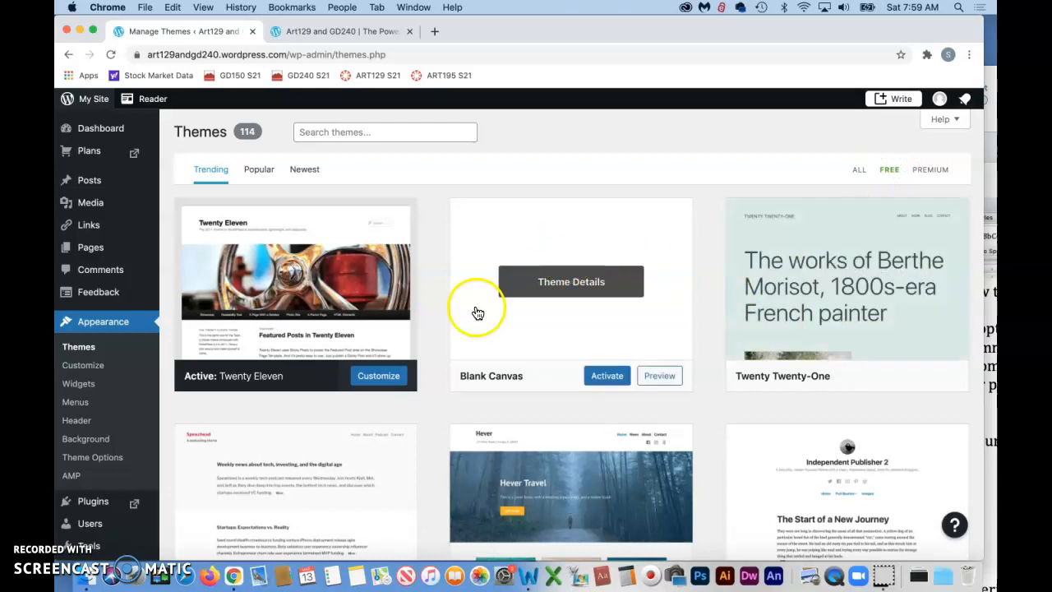
Step: Examine the free theme thumbnails to compare their layouts for blogs and portfolios
{"action": "scroll", "coordinate": [474, 312], "scroll_direction": "down", "scroll_amount": 1}
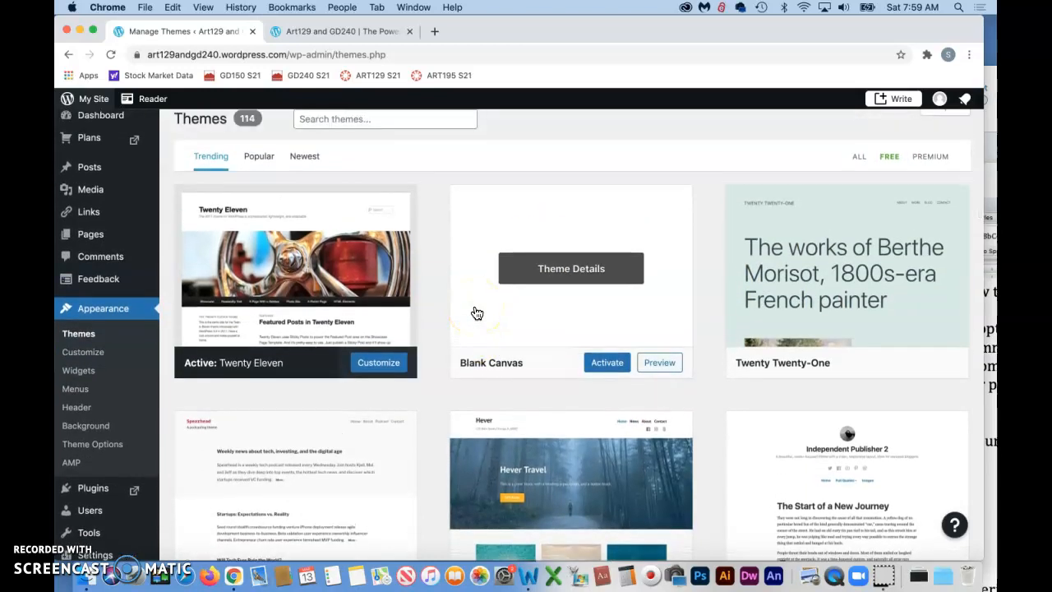
{"action": "scroll", "coordinate": [476, 314], "scroll_direction": "down", "scroll_amount": 3}
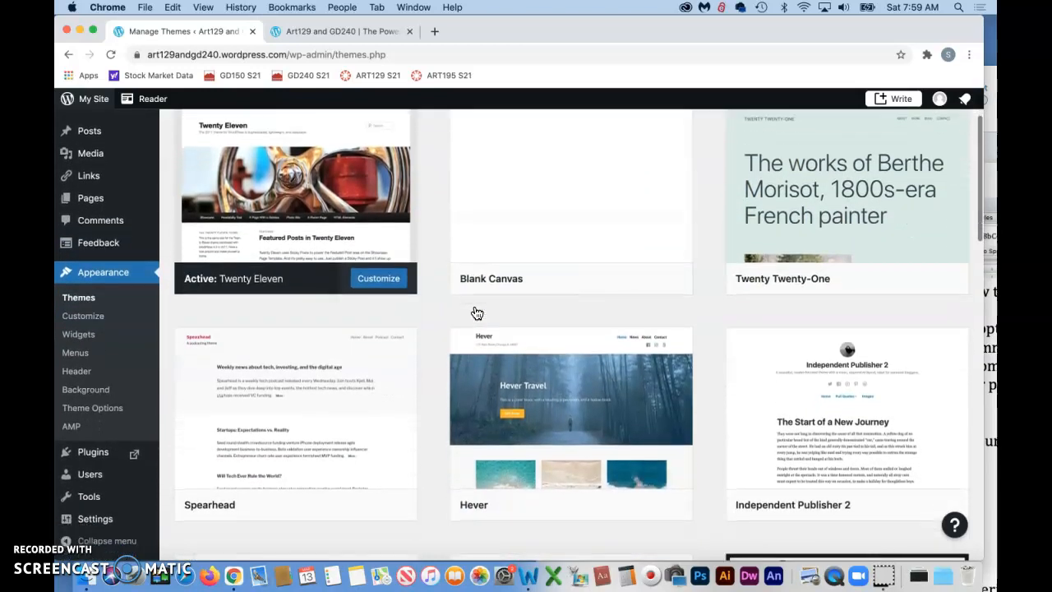
{"action": "scroll", "coordinate": [476, 313], "scroll_direction": "down", "scroll_amount": 1}
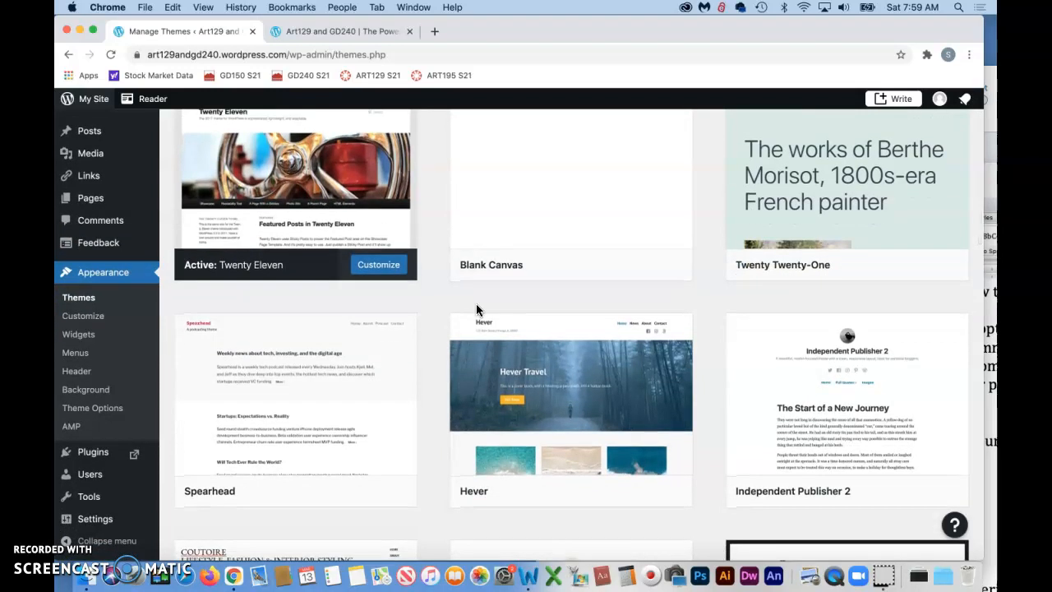
{"action": "scroll", "coordinate": [476, 309], "scroll_direction": "down", "scroll_amount": 5}
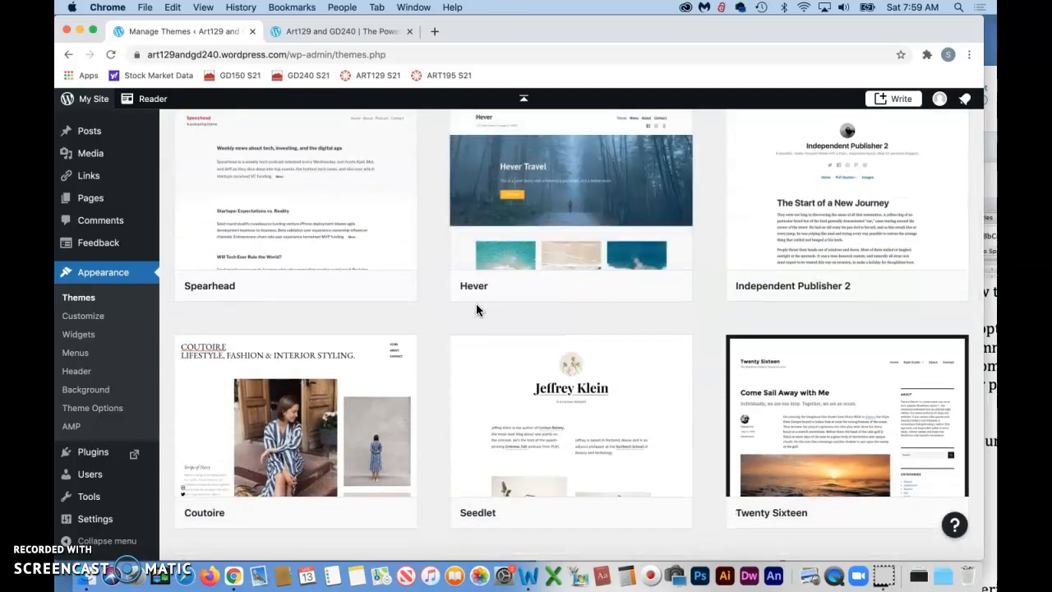
{"action": "scroll", "coordinate": [475, 309], "scroll_direction": "up", "scroll_amount": 3}
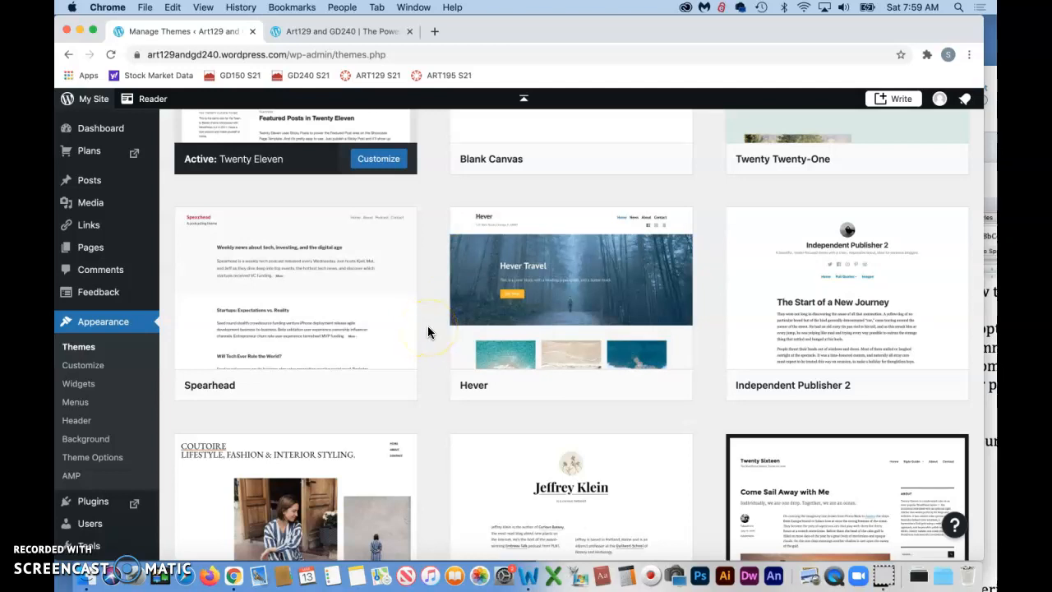
{"action": "scroll", "coordinate": [427, 327], "scroll_direction": "down", "scroll_amount": 5}
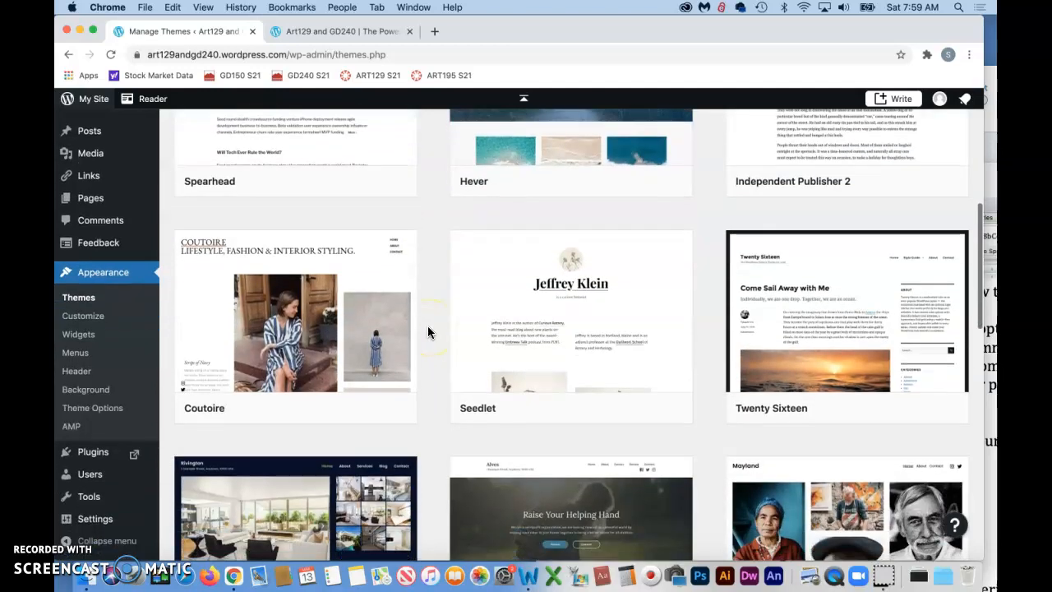
{"action": "scroll", "coordinate": [428, 331], "scroll_direction": "down", "scroll_amount": 1}
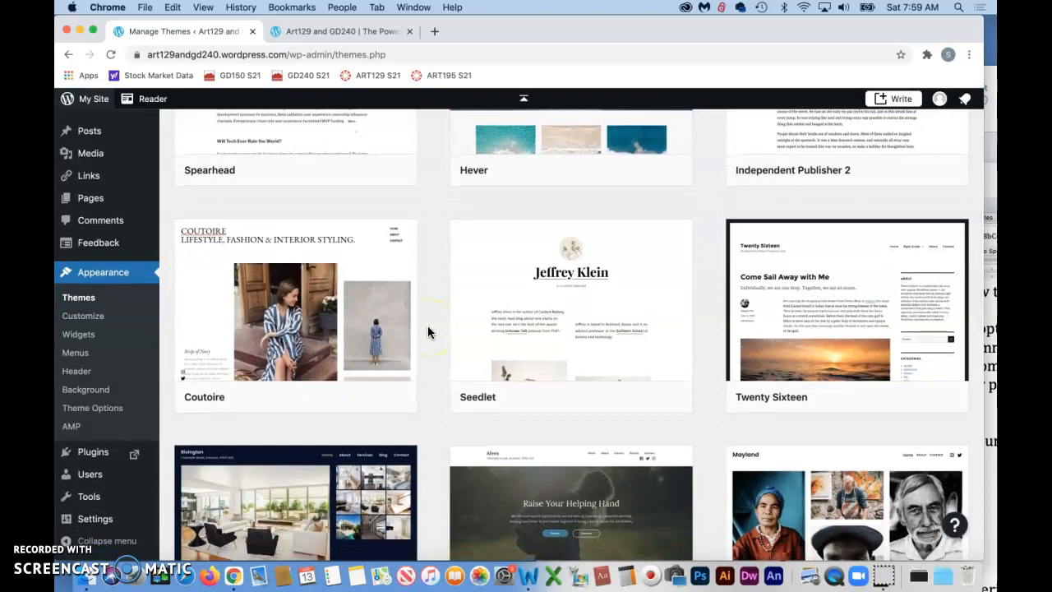
{"action": "scroll", "coordinate": [428, 331], "scroll_direction": "down", "scroll_amount": 2}
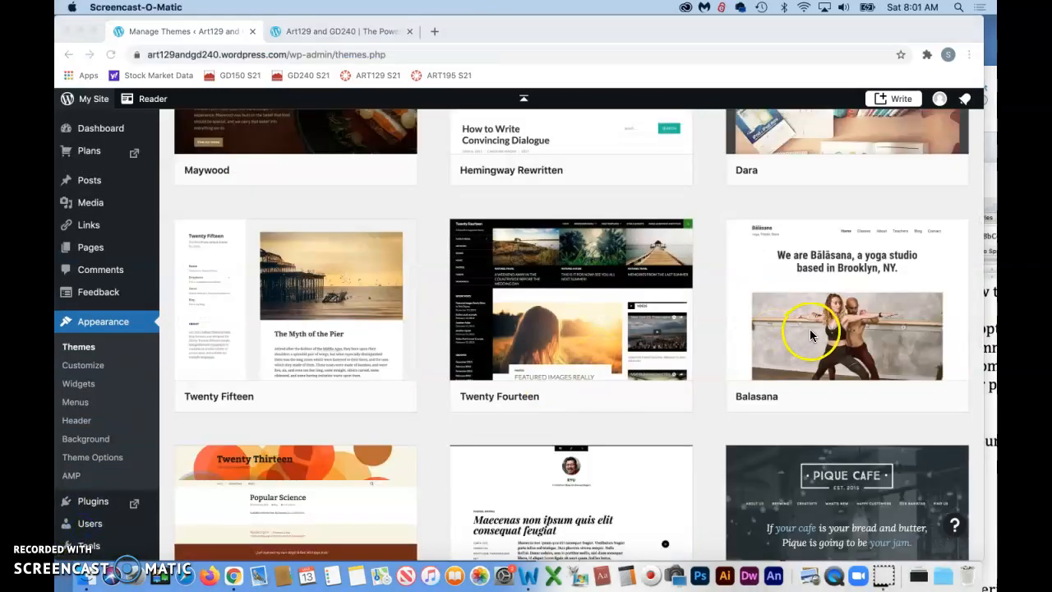
Step: Preview the Balasana theme on the Paintings and Photography pages and activate it for the site
{"action": "left_click", "coordinate": [810, 332]}
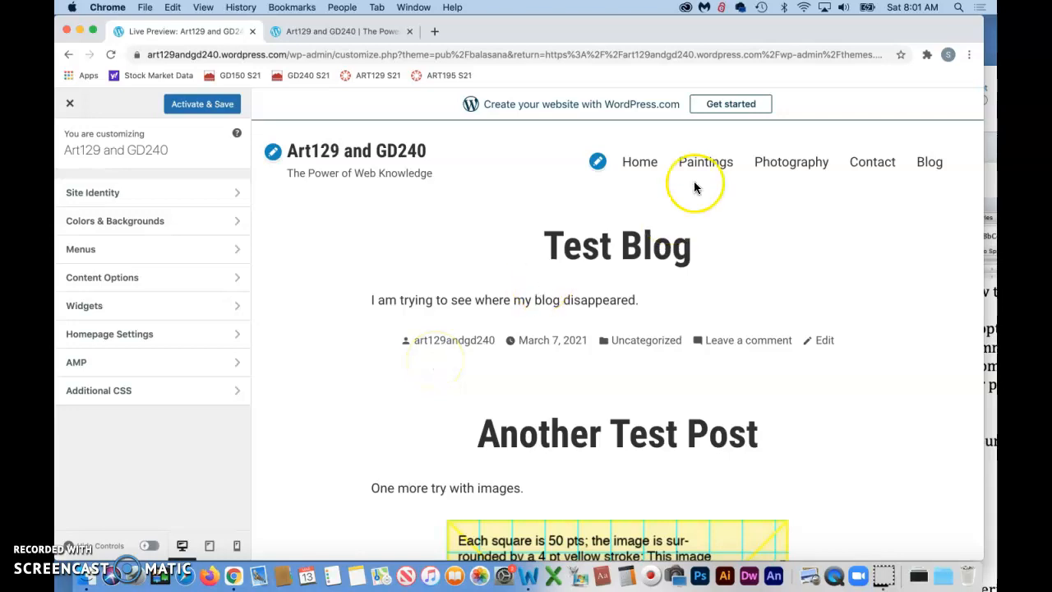
{"action": "left_click", "coordinate": [708, 164]}
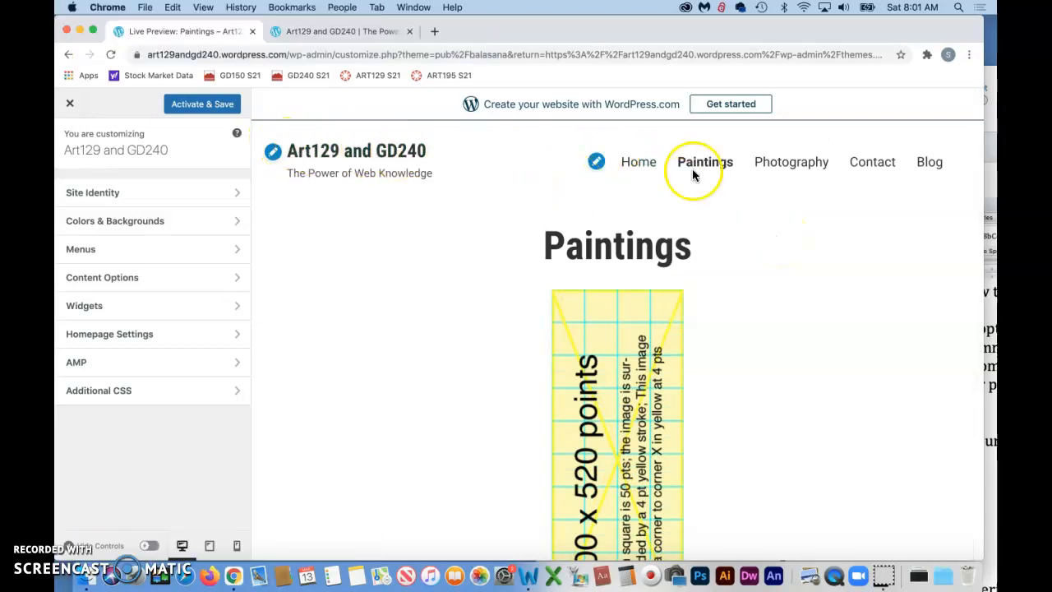
{"action": "left_click", "coordinate": [794, 164]}
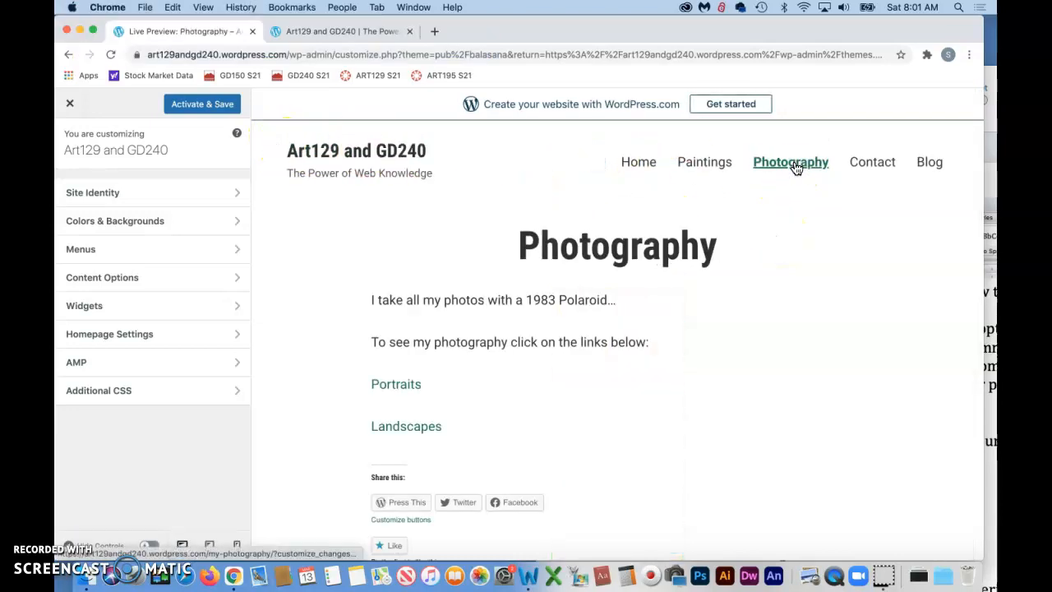
{"action": "scroll", "coordinate": [786, 260], "scroll_direction": "down", "scroll_amount": 2}
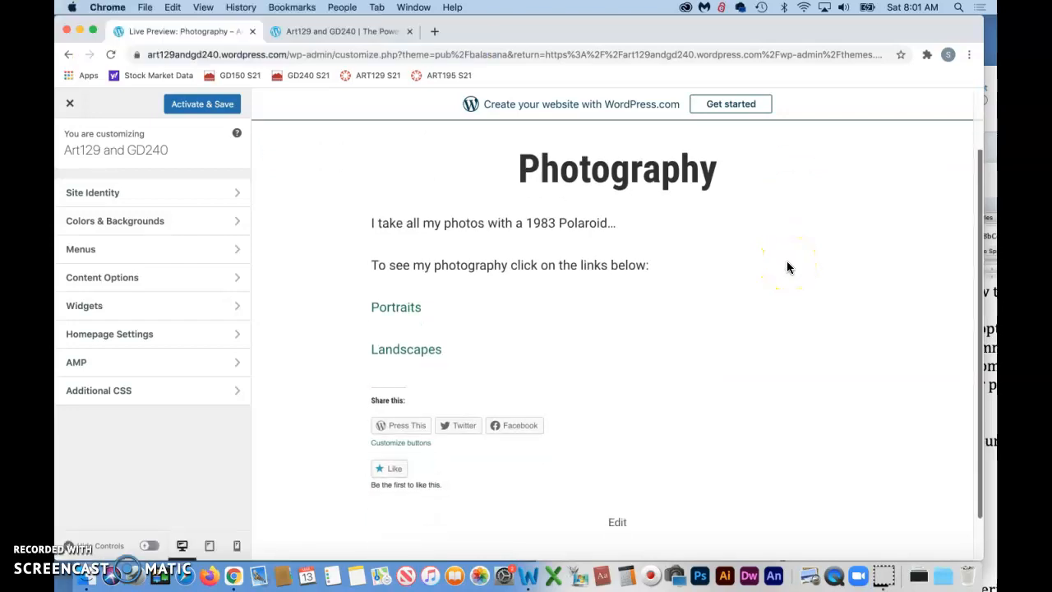
{"action": "scroll", "coordinate": [642, 294], "scroll_direction": "up", "scroll_amount": 2}
{"action": "scroll", "coordinate": [628, 295], "scroll_direction": "down", "scroll_amount": 3}
{"action": "scroll", "coordinate": [616, 296], "scroll_direction": "up", "scroll_amount": 3}
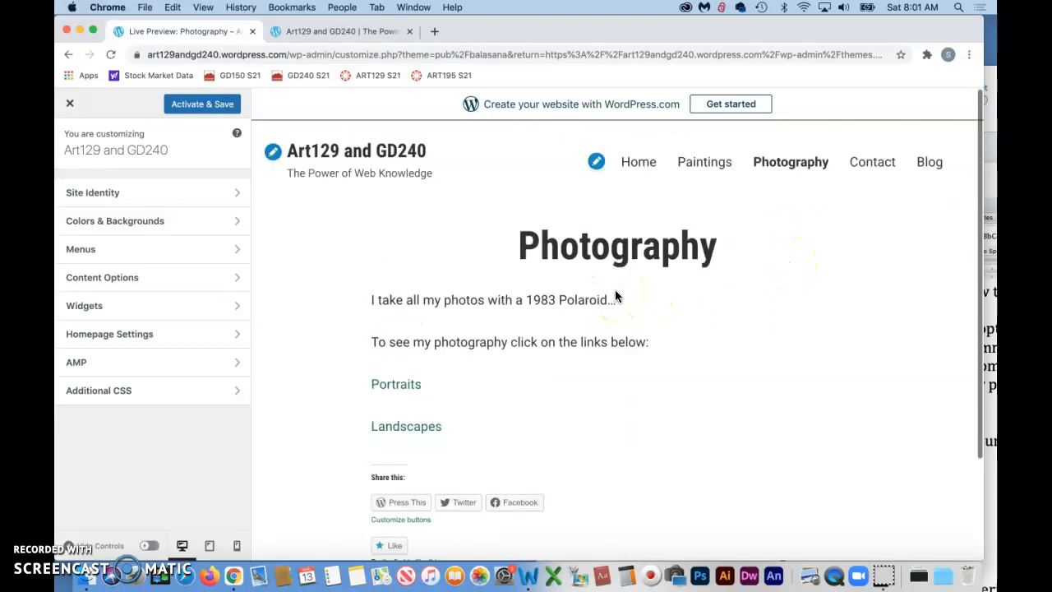
{"action": "left_click", "coordinate": [194, 110]}
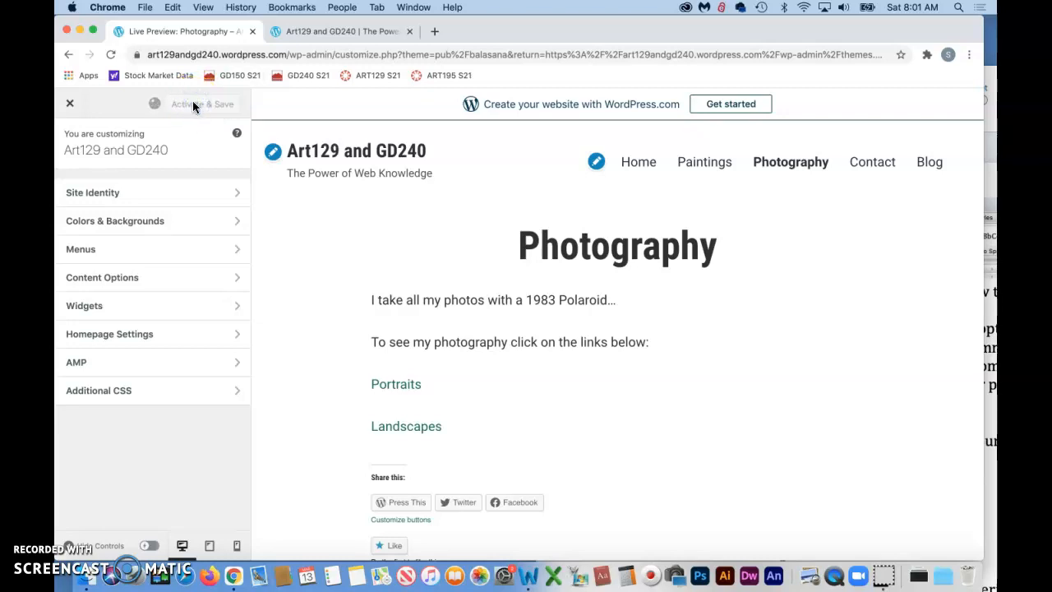
Step: Reload the live site and view its Paintings, Photography, Contact and Blog pages in the newly activated theme
{"action": "left_click", "coordinate": [348, 32]}
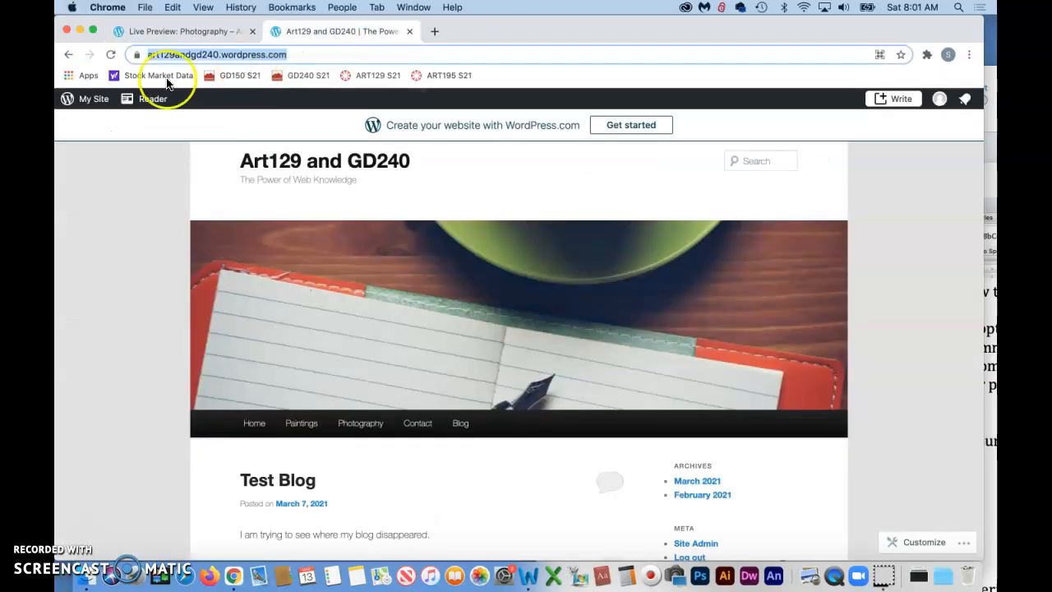
{"action": "left_click", "coordinate": [109, 55]}
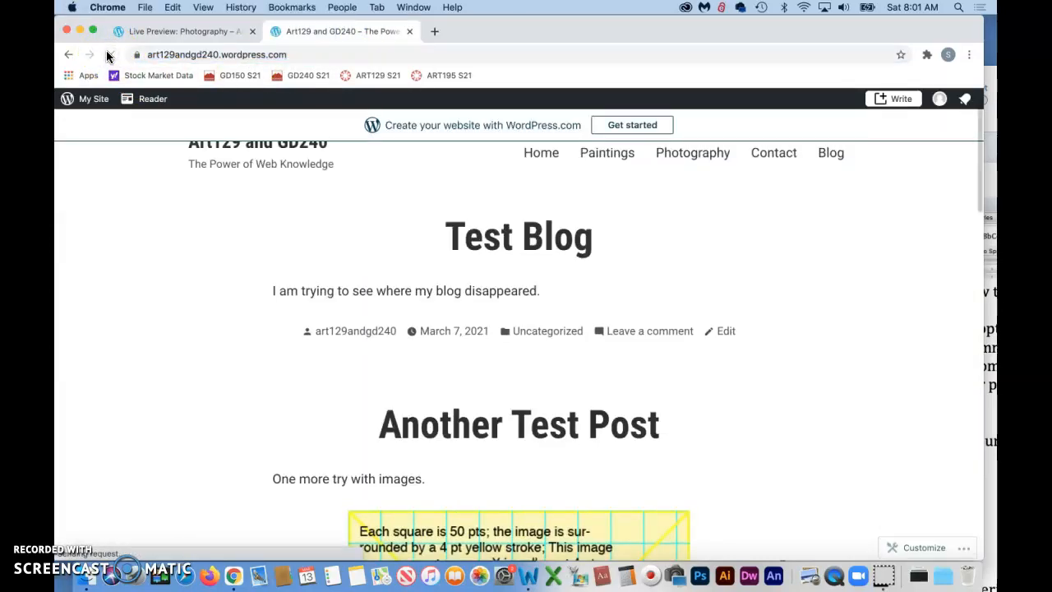
{"action": "left_click", "coordinate": [387, 239]}
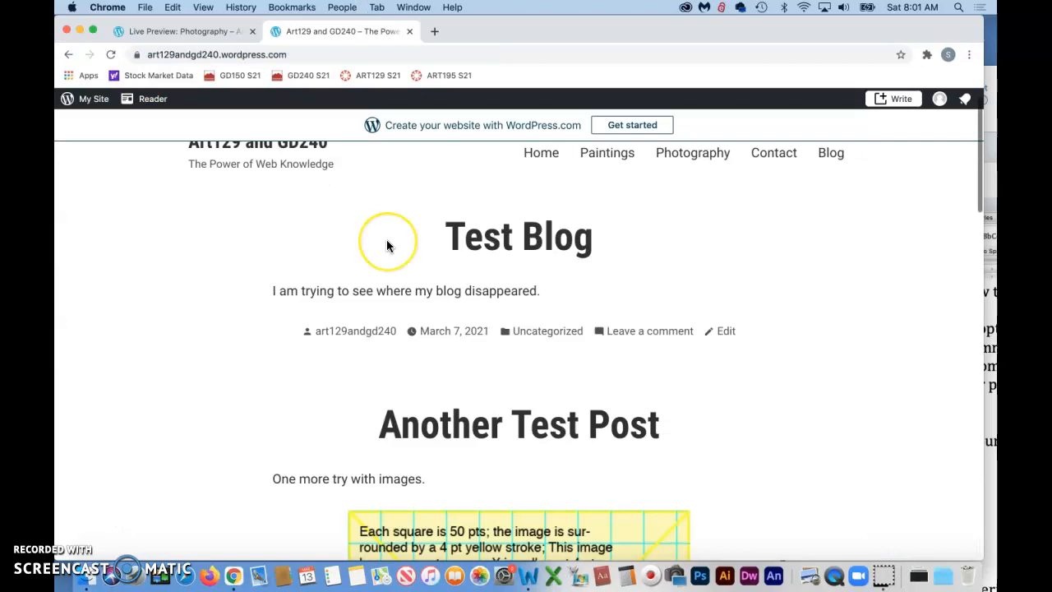
{"action": "left_click", "coordinate": [603, 185]}
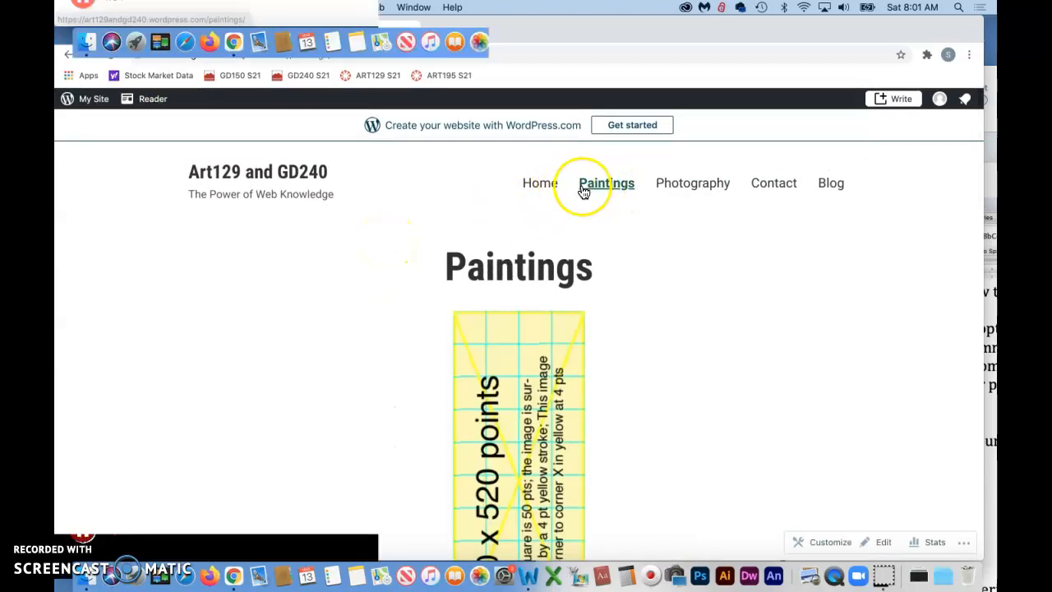
{"action": "left_click", "coordinate": [678, 185]}
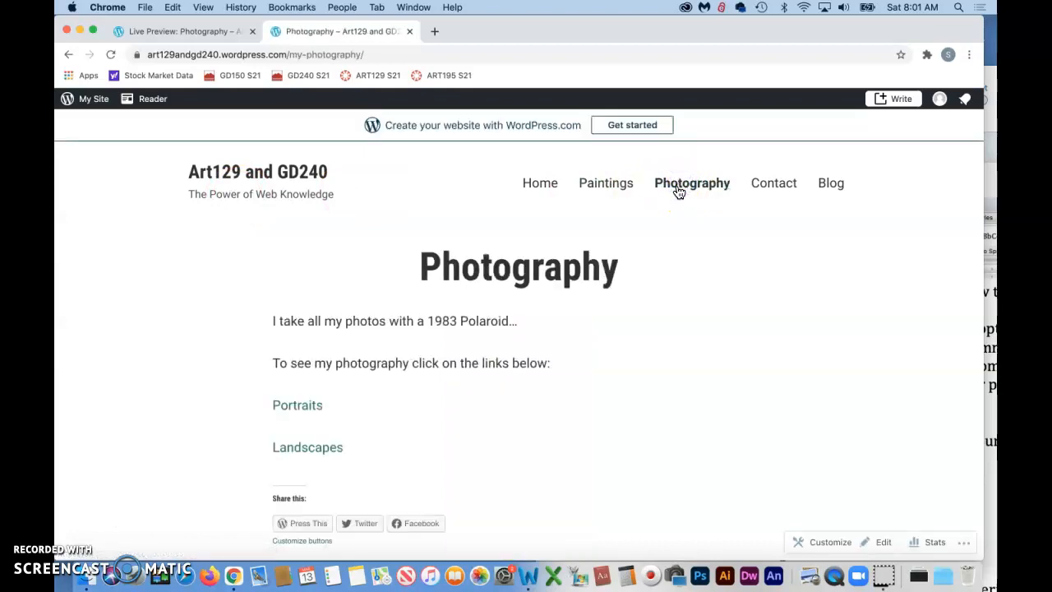
{"action": "left_click", "coordinate": [776, 185]}
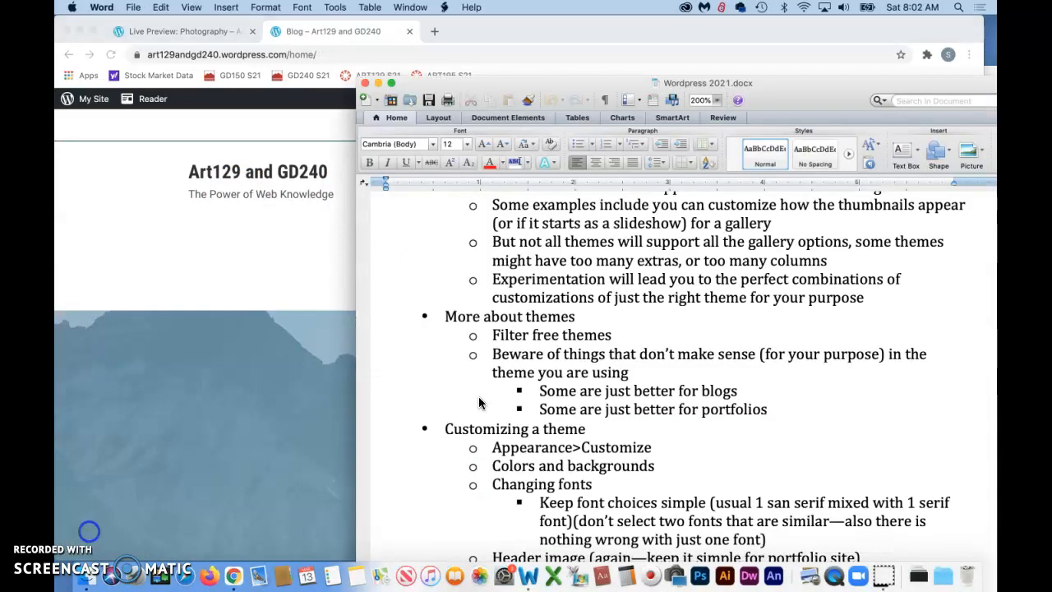
Step: Check the Word notes on customizing a theme, and open the Customize screen for the active theme in Chrome
{"action": "scroll", "coordinate": [587, 374], "scroll_direction": "down", "scroll_amount": 5}
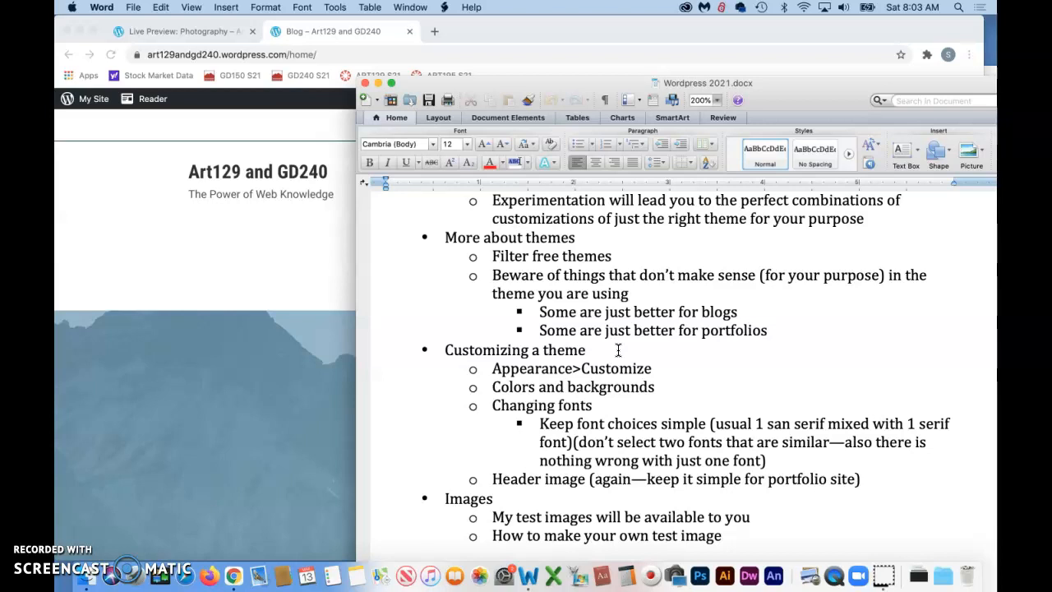
{"action": "scroll", "coordinate": [618, 350], "scroll_direction": "down", "scroll_amount": 3}
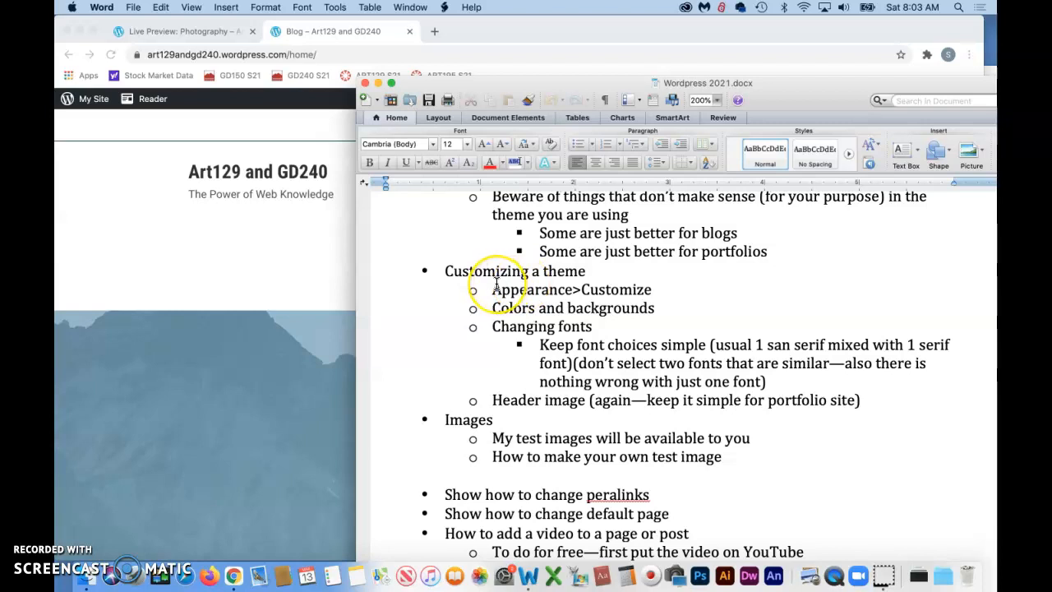
{"action": "left_click", "coordinate": [181, 31]}
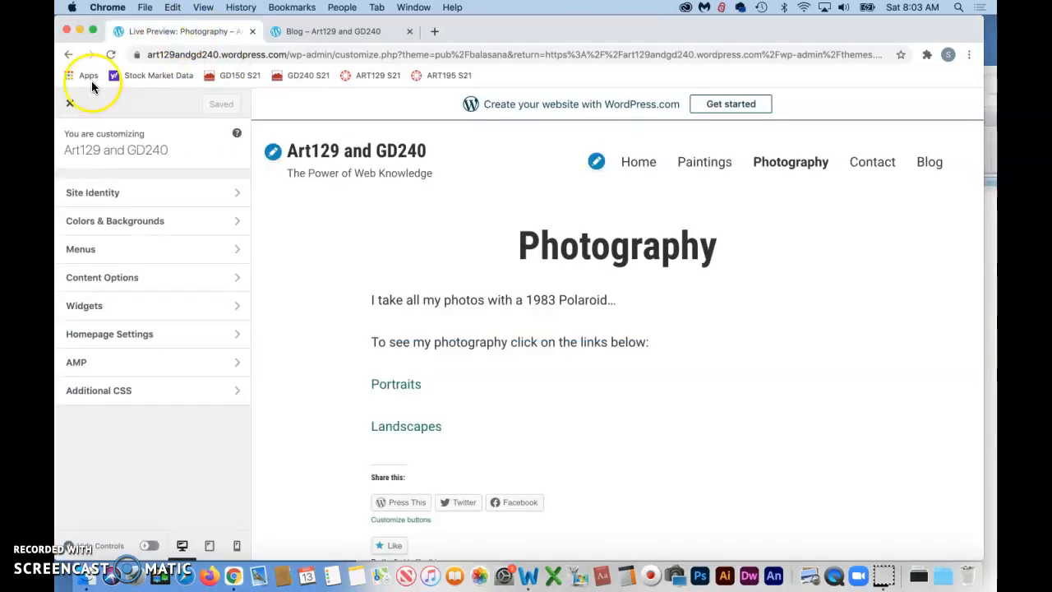
{"action": "left_click", "coordinate": [70, 103]}
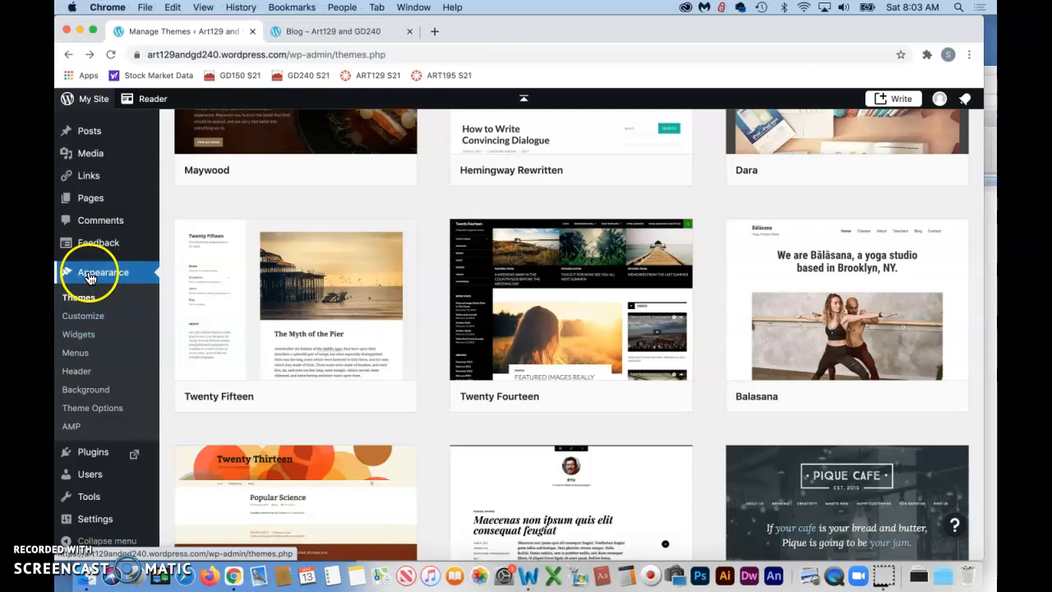
{"action": "left_click", "coordinate": [78, 317]}
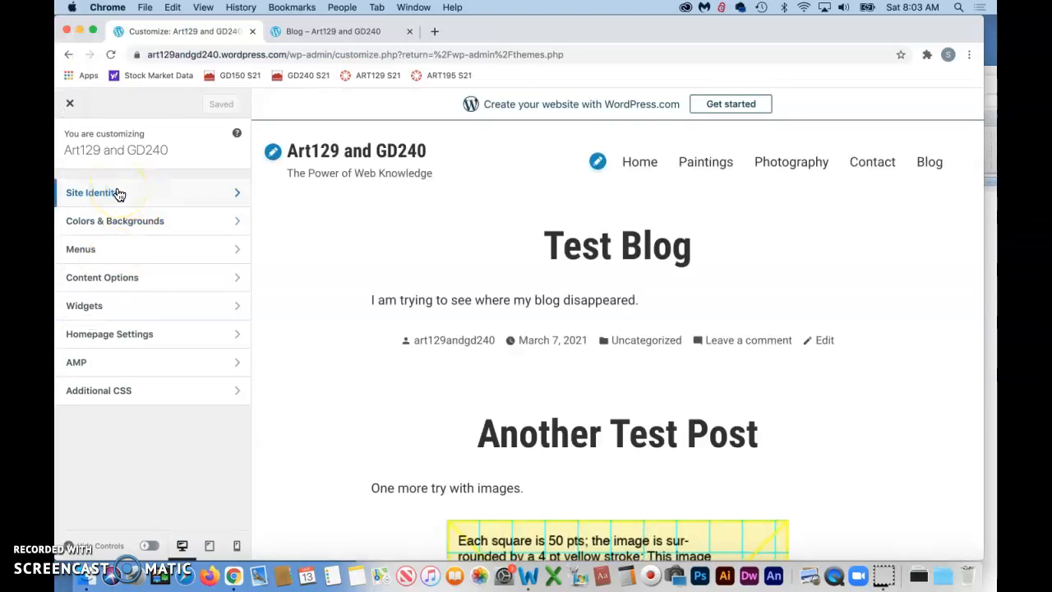
{"action": "left_click", "coordinate": [104, 195]}
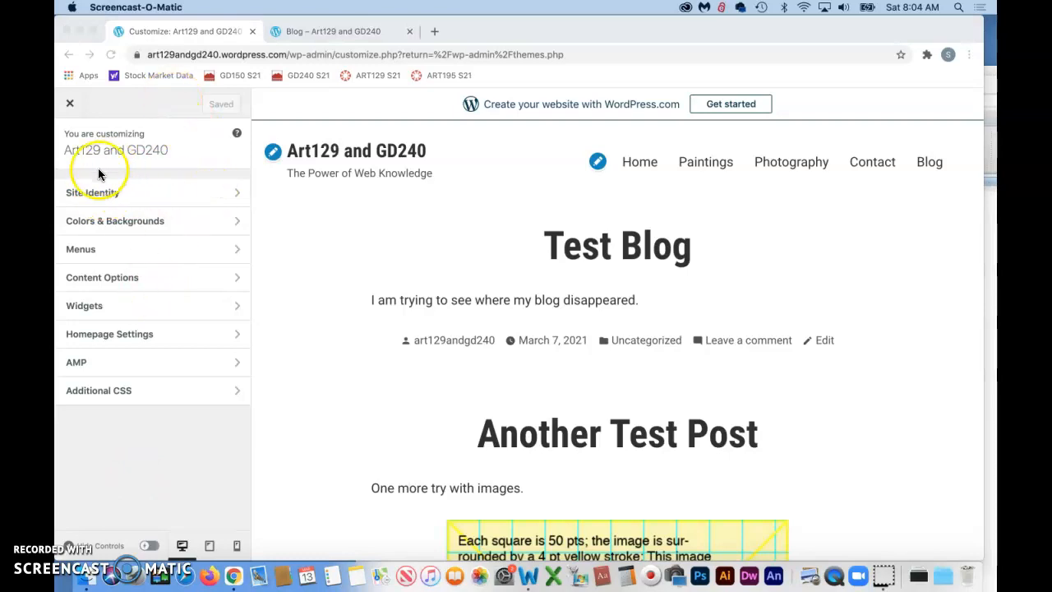
Step: Clear the tagline in the Site Identity settings and save the change
{"action": "left_click", "coordinate": [239, 192]}
{"action": "left_click", "coordinate": [238, 192]}
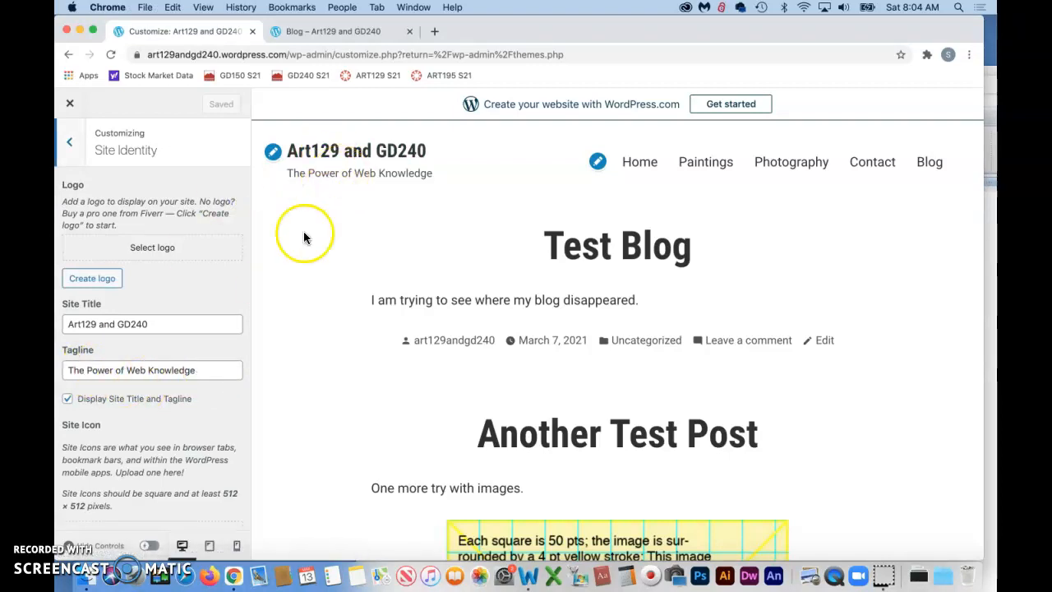
{"action": "left_click_drag", "start_coordinate": [216, 369], "coordinate": [85, 367]}
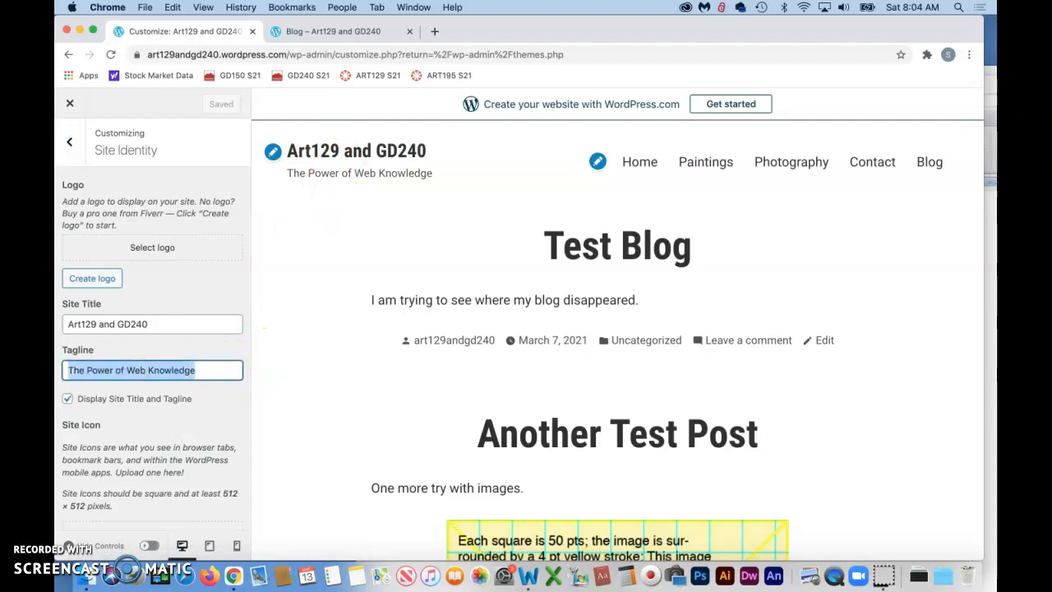
{"action": "key", "text": "BackSpace"}
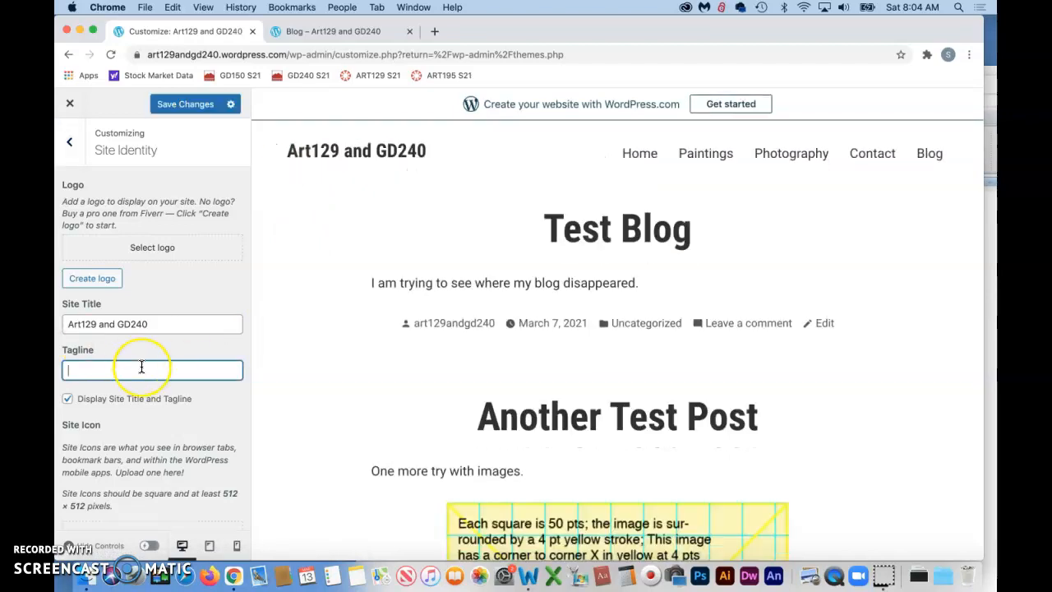
{"action": "scroll", "coordinate": [141, 366], "scroll_direction": "down", "scroll_amount": 2}
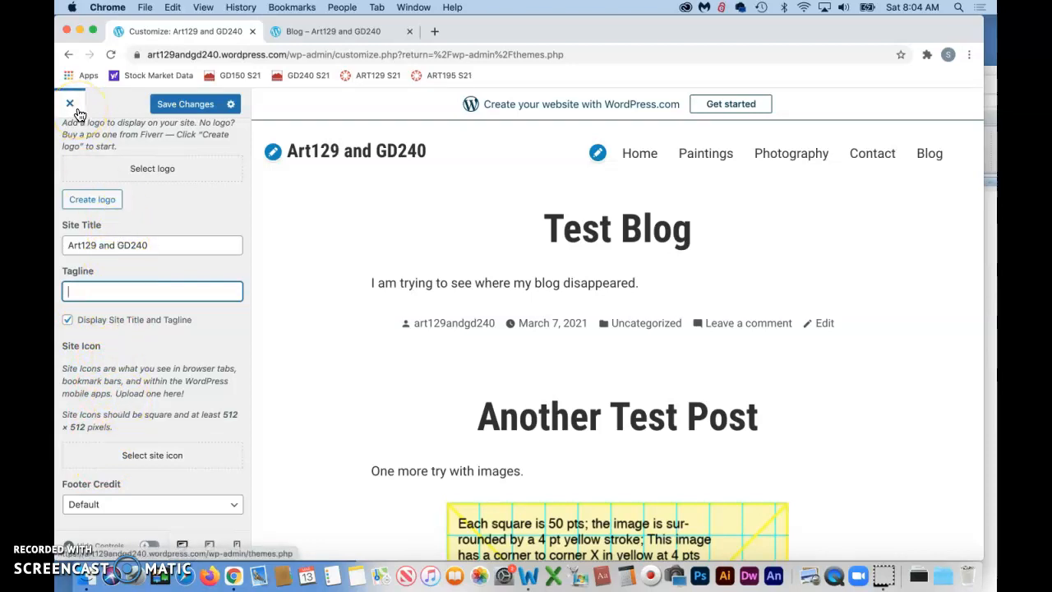
{"action": "left_click", "coordinate": [196, 107]}
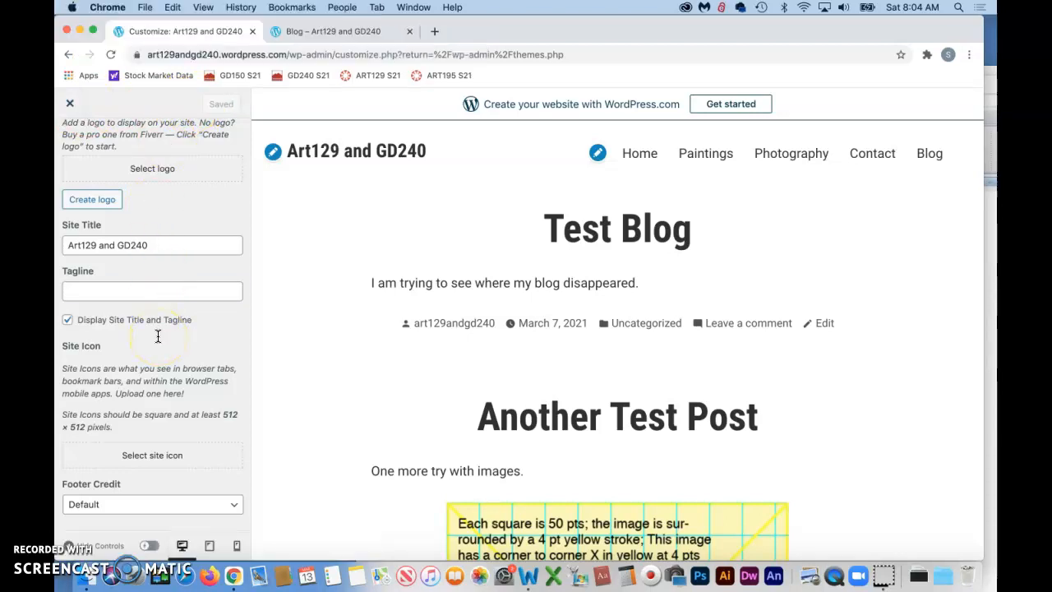
Step: Return to the dashboard, reopen the Customize screen, and show the text color suggestions in Colors & Backgrounds
{"action": "left_click", "coordinate": [68, 54]}
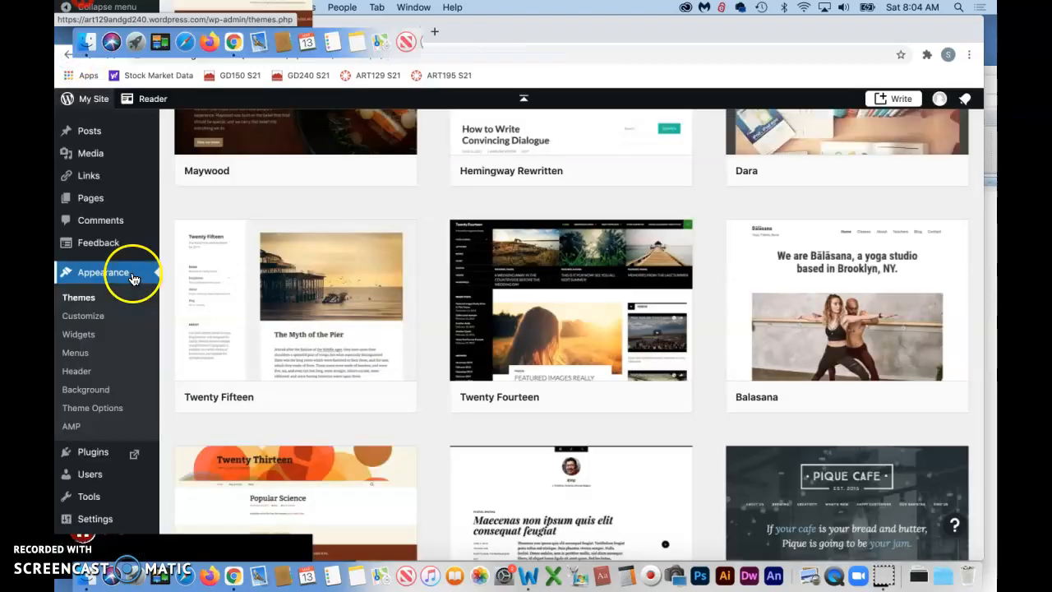
{"action": "left_click", "coordinate": [82, 321]}
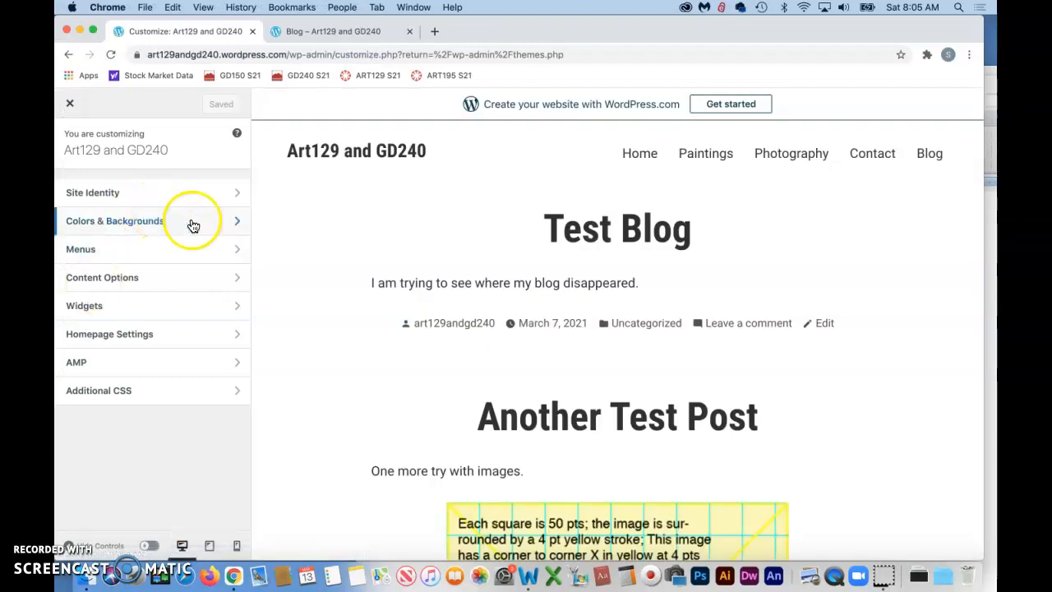
{"action": "left_click", "coordinate": [237, 223]}
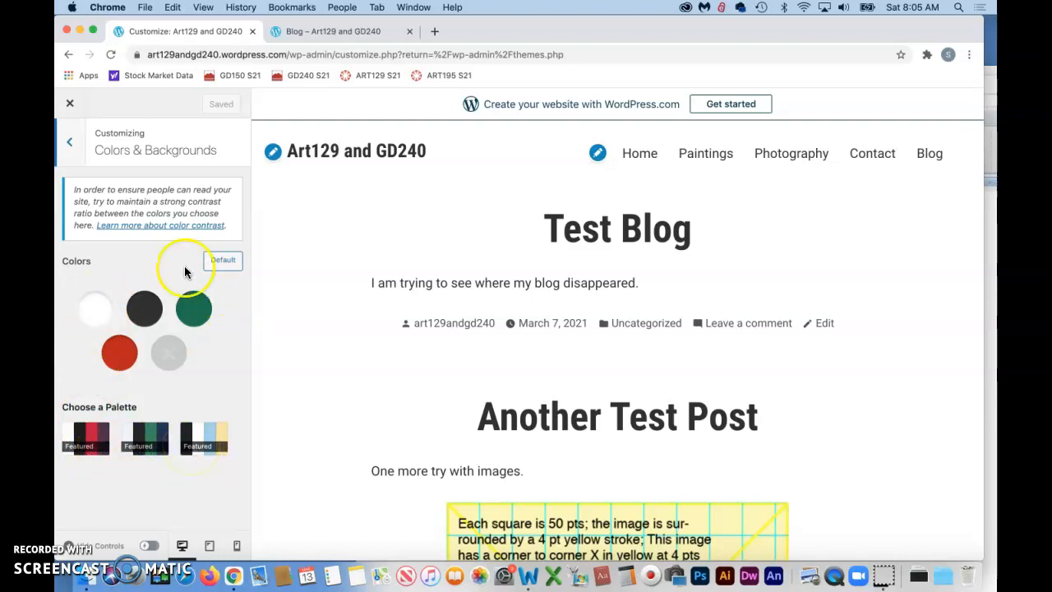
{"action": "left_click", "coordinate": [145, 311]}
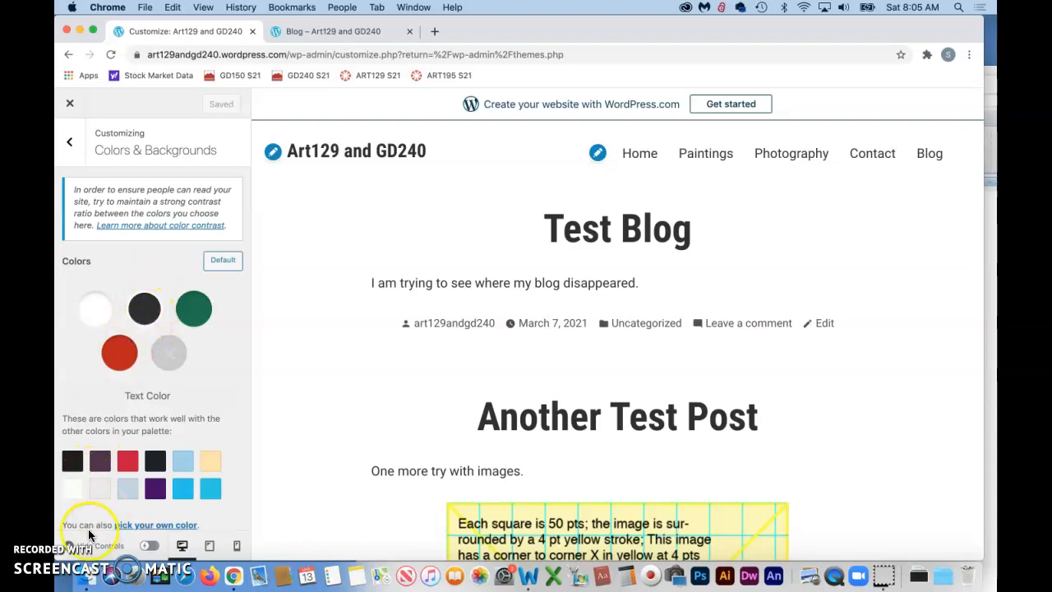
Step: Try purple and near-black as the site's background color, refreshing the suggested swatches first
{"action": "left_click", "coordinate": [95, 308]}
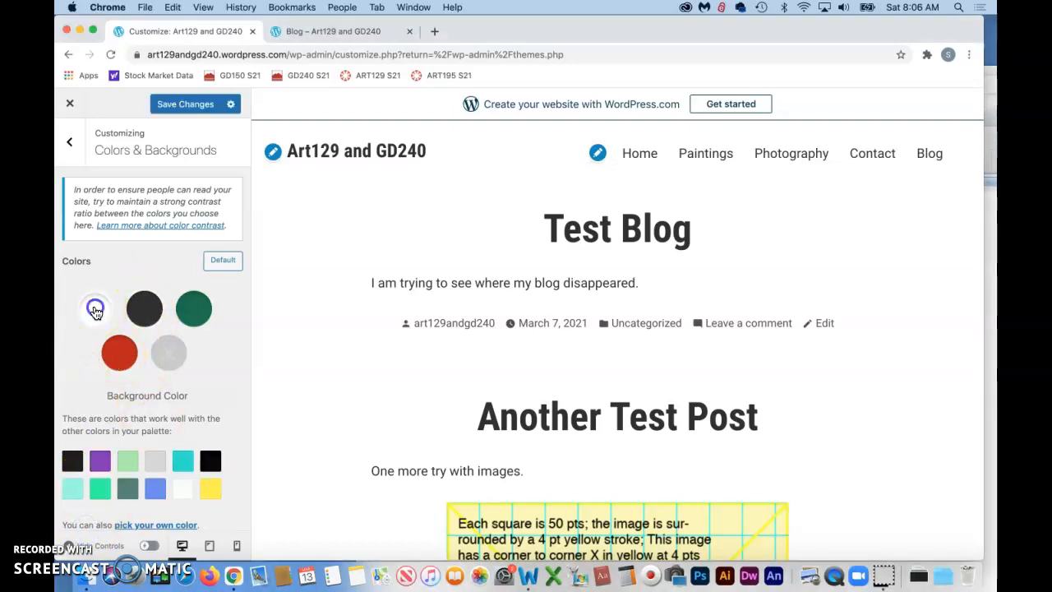
{"action": "left_click", "coordinate": [96, 311]}
{"action": "left_click", "coordinate": [95, 310]}
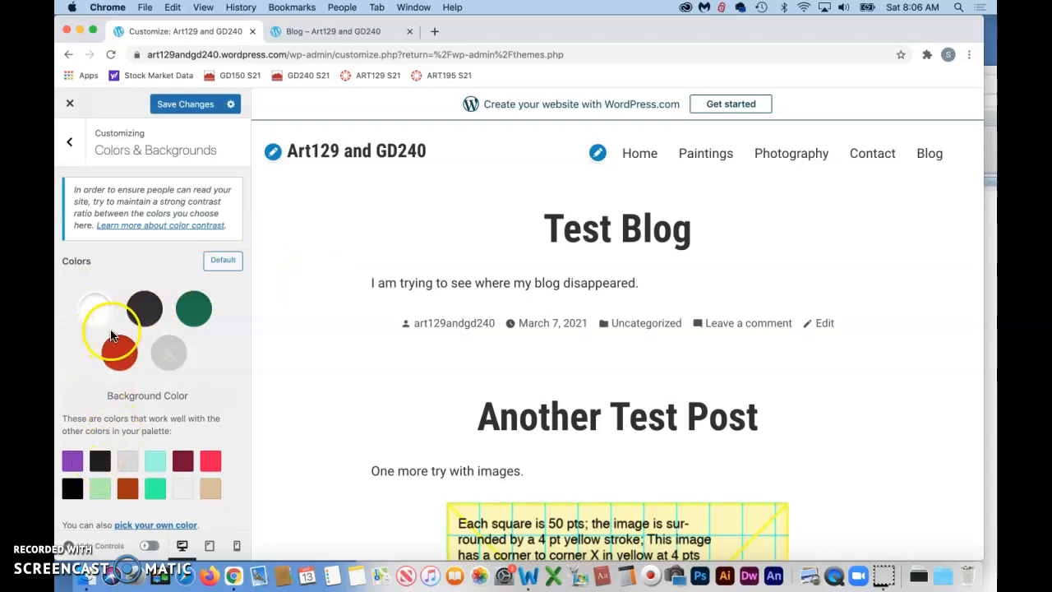
{"action": "left_click", "coordinate": [72, 461]}
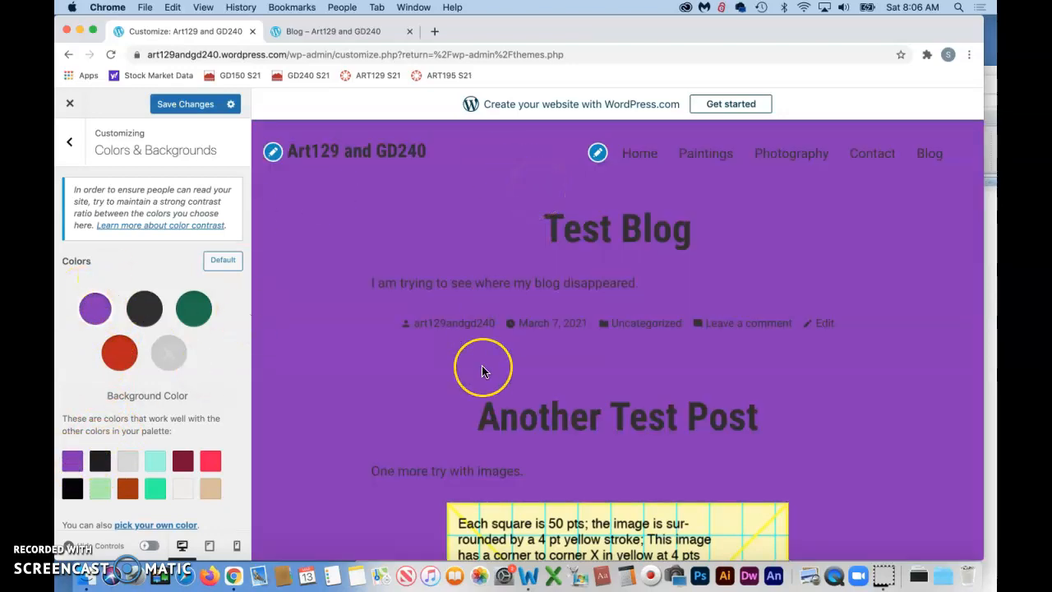
{"action": "scroll", "coordinate": [482, 370], "scroll_direction": "down", "scroll_amount": 5}
{"action": "scroll", "coordinate": [482, 370], "scroll_direction": "up", "scroll_amount": 5}
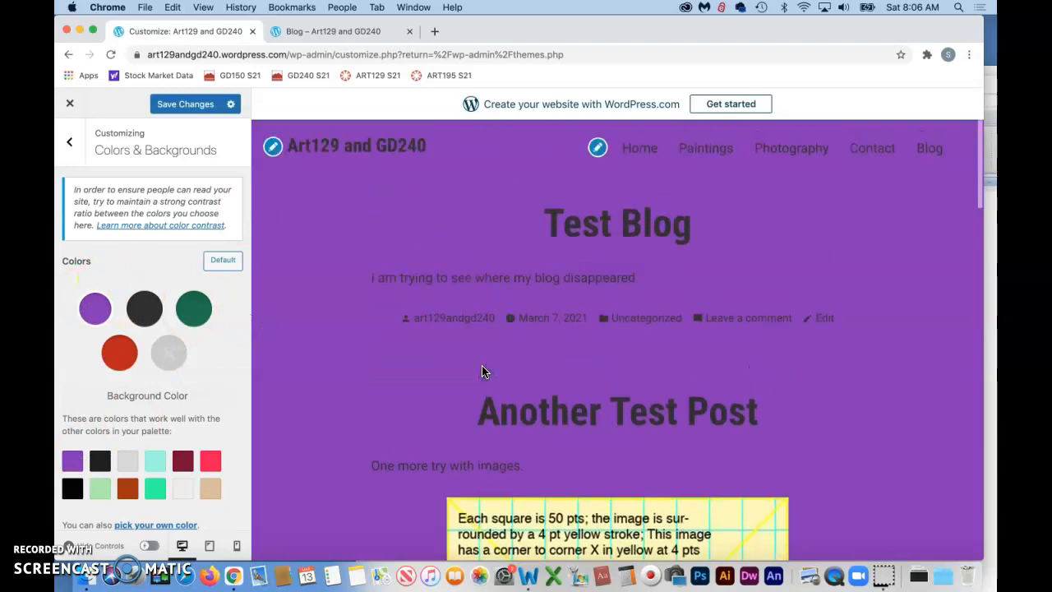
{"action": "left_click", "coordinate": [99, 465]}
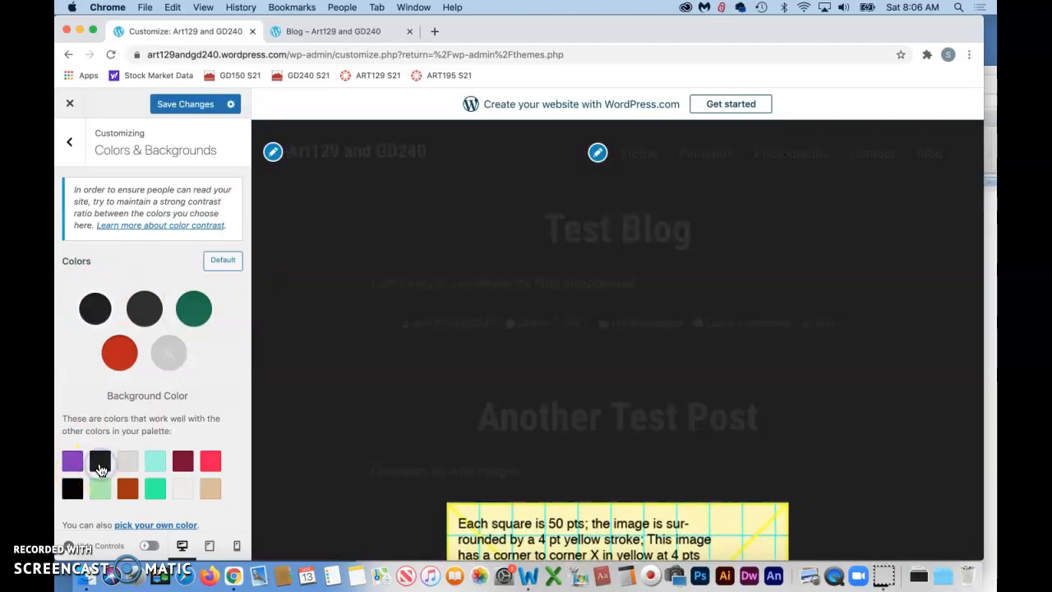
Step: Try green, white, orange and beige text colors on the dark background, checking the posts in the preview
{"action": "left_click", "coordinate": [145, 310]}
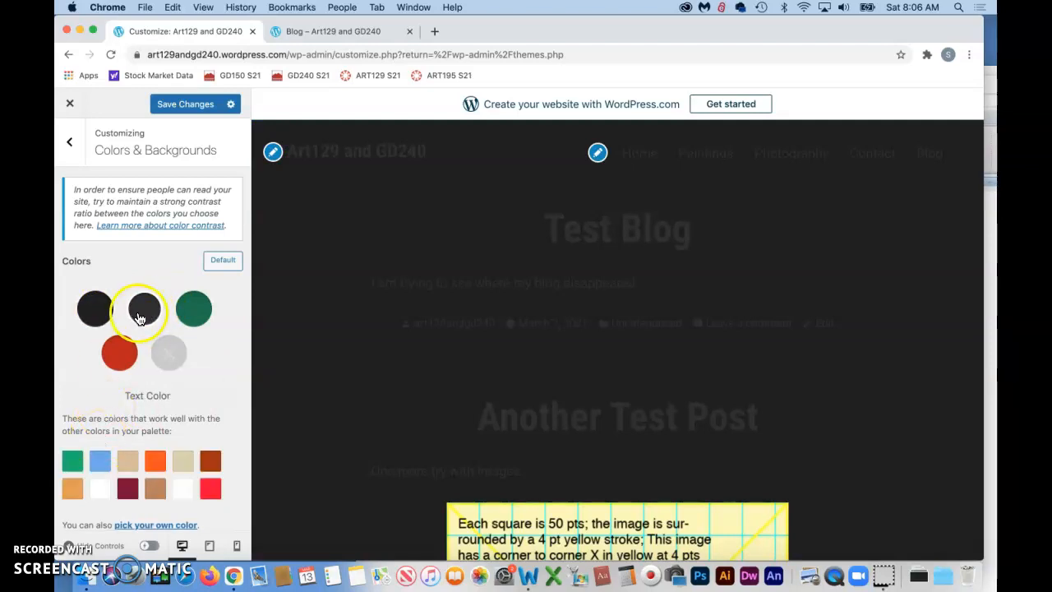
{"action": "left_click", "coordinate": [71, 464]}
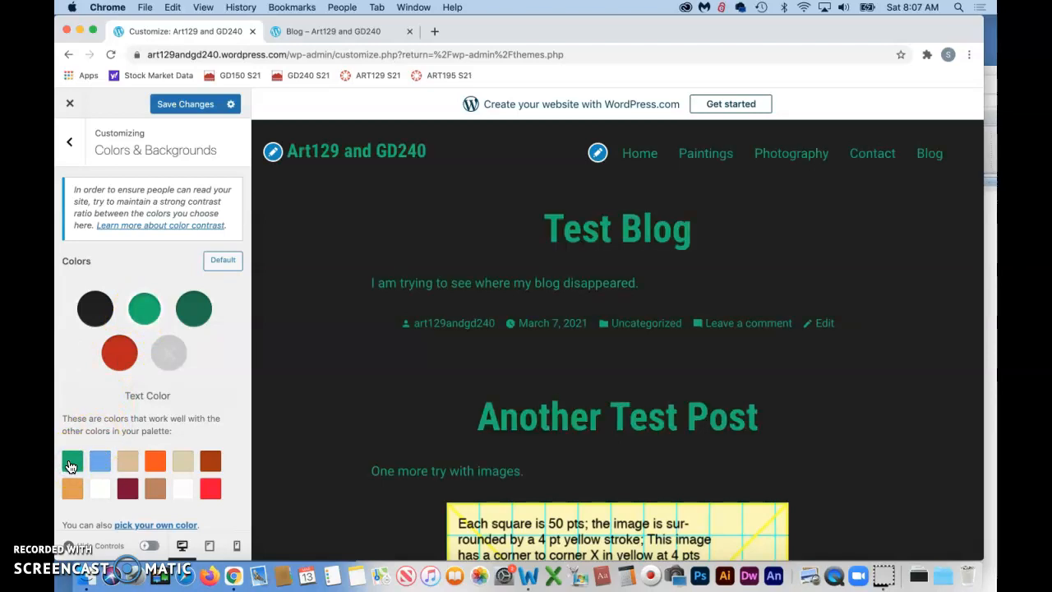
{"action": "left_click", "coordinate": [97, 491]}
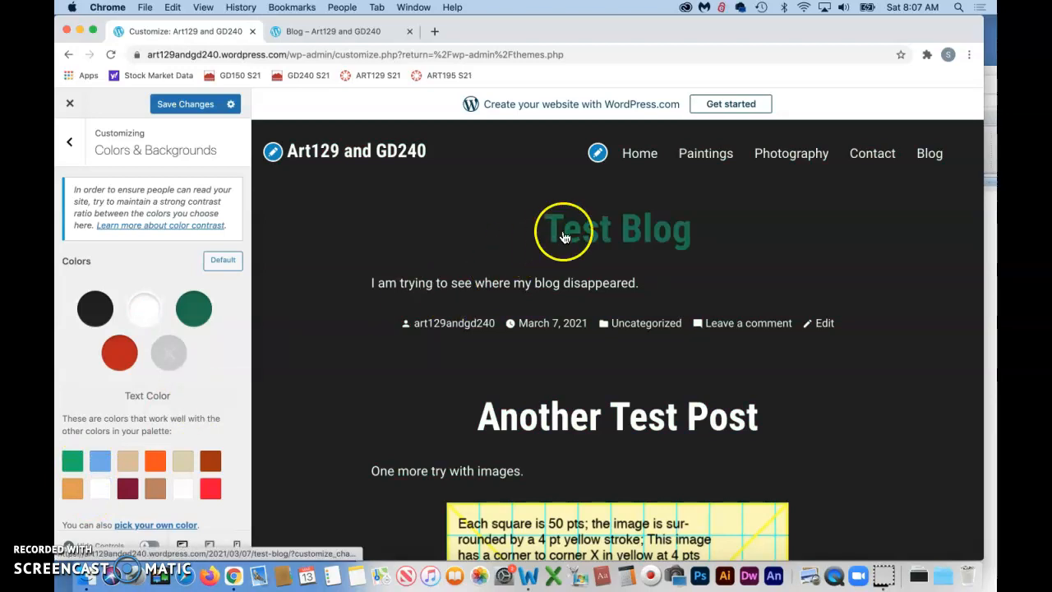
{"action": "left_click", "coordinate": [156, 461]}
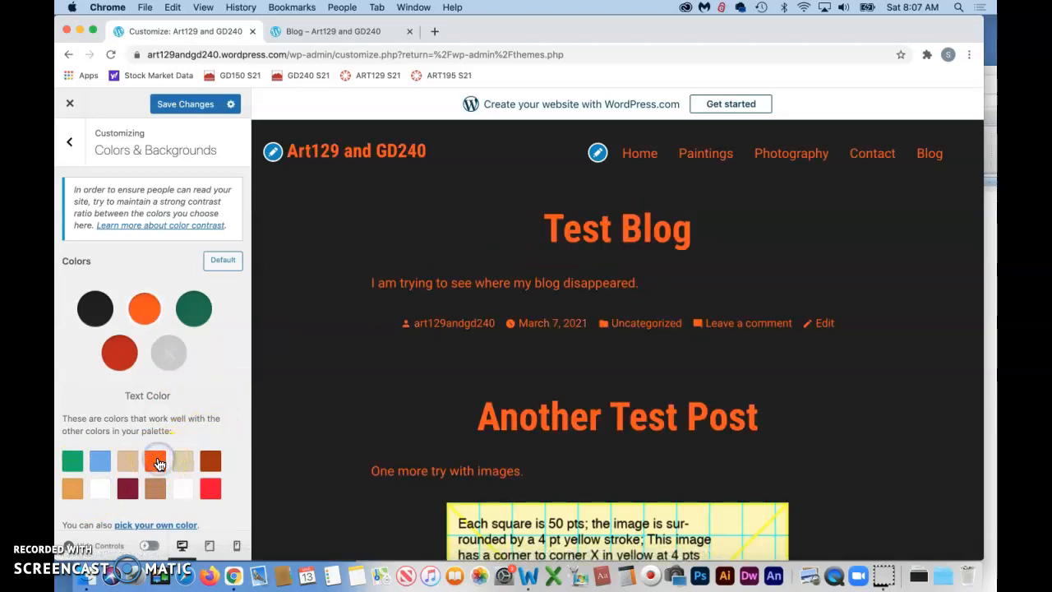
{"action": "left_click", "coordinate": [184, 463]}
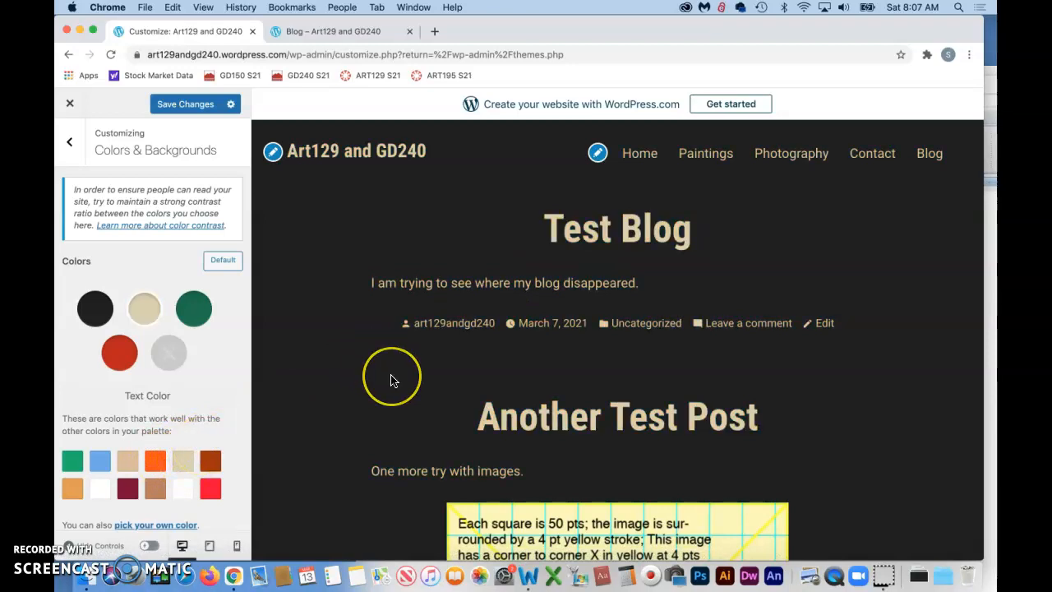
{"action": "scroll", "coordinate": [392, 378], "scroll_direction": "down", "scroll_amount": 5}
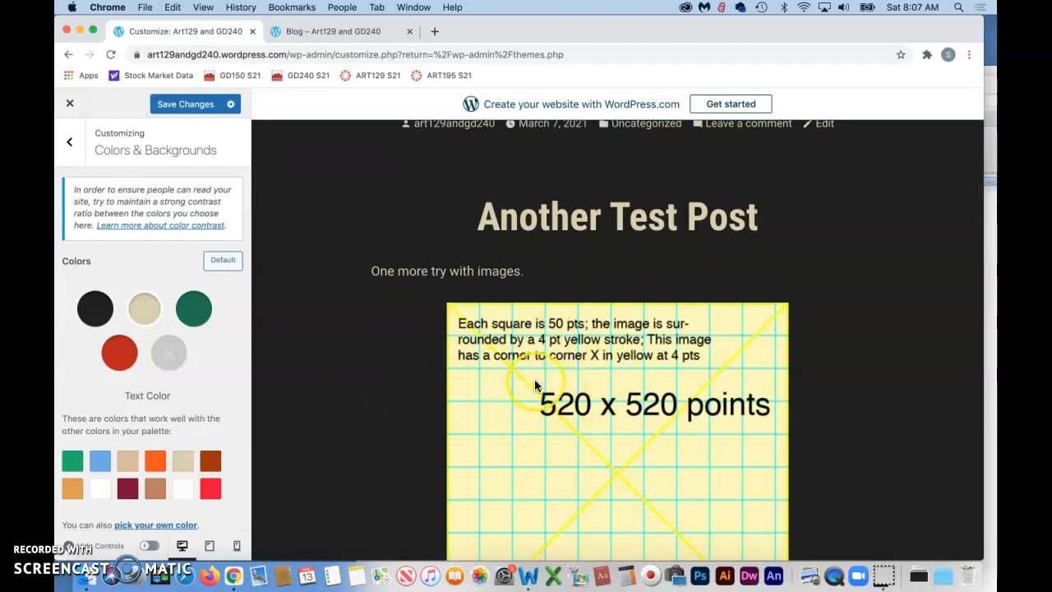
{"action": "scroll", "coordinate": [534, 385], "scroll_direction": "up", "scroll_amount": 3}
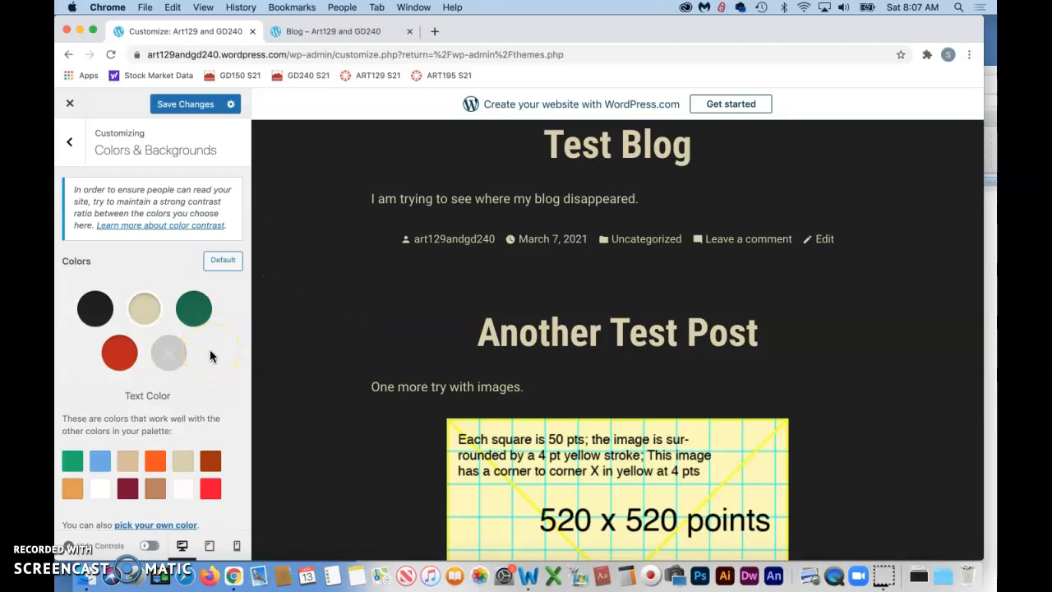
Step: Try yellow as the link color, check the preview, and reset all colors to the theme defaults
{"action": "left_click", "coordinate": [193, 308]}
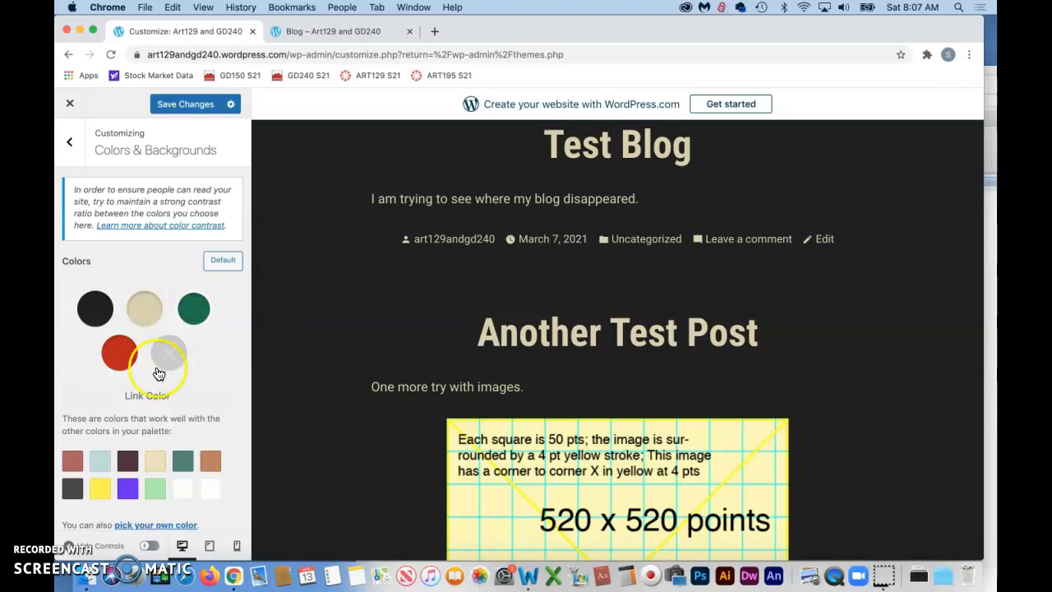
{"action": "left_click", "coordinate": [99, 488]}
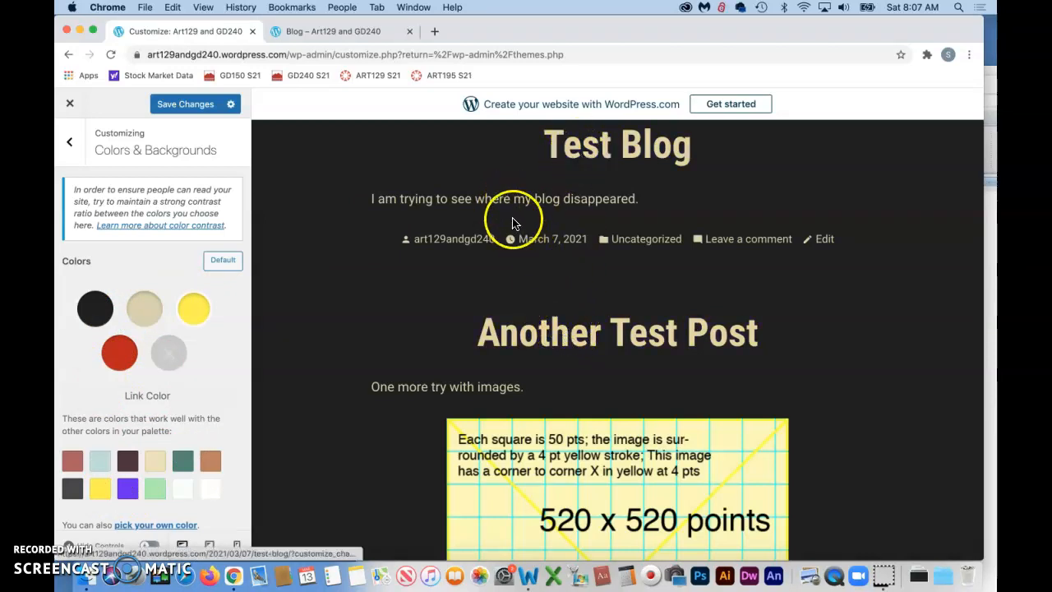
{"action": "scroll", "coordinate": [448, 371], "scroll_direction": "down", "scroll_amount": 5}
{"action": "scroll", "coordinate": [451, 374], "scroll_direction": "down", "scroll_amount": 3}
{"action": "scroll", "coordinate": [450, 374], "scroll_direction": "up", "scroll_amount": 6}
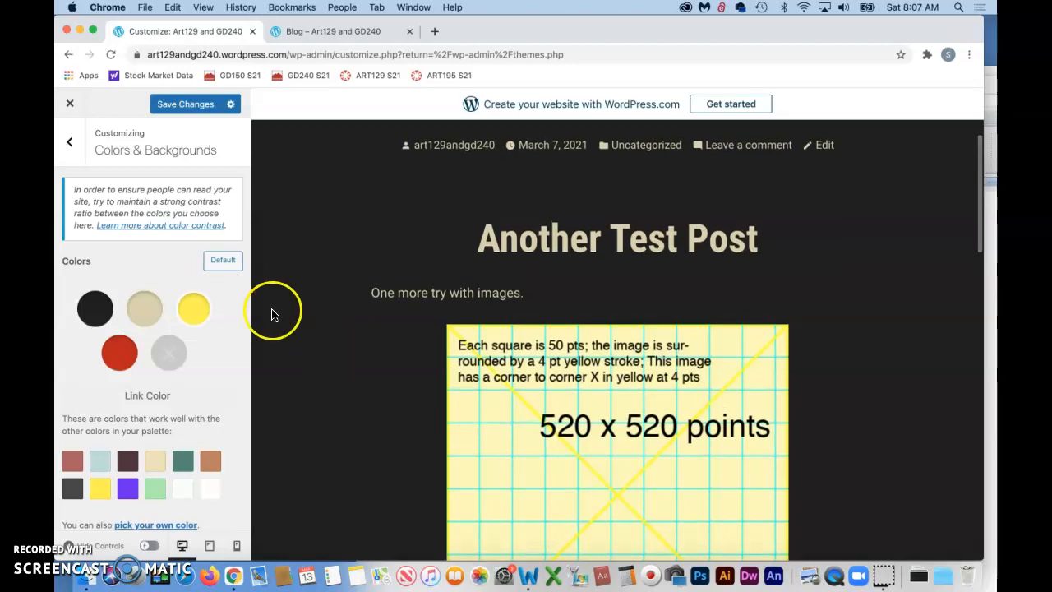
{"action": "left_click", "coordinate": [224, 261]}
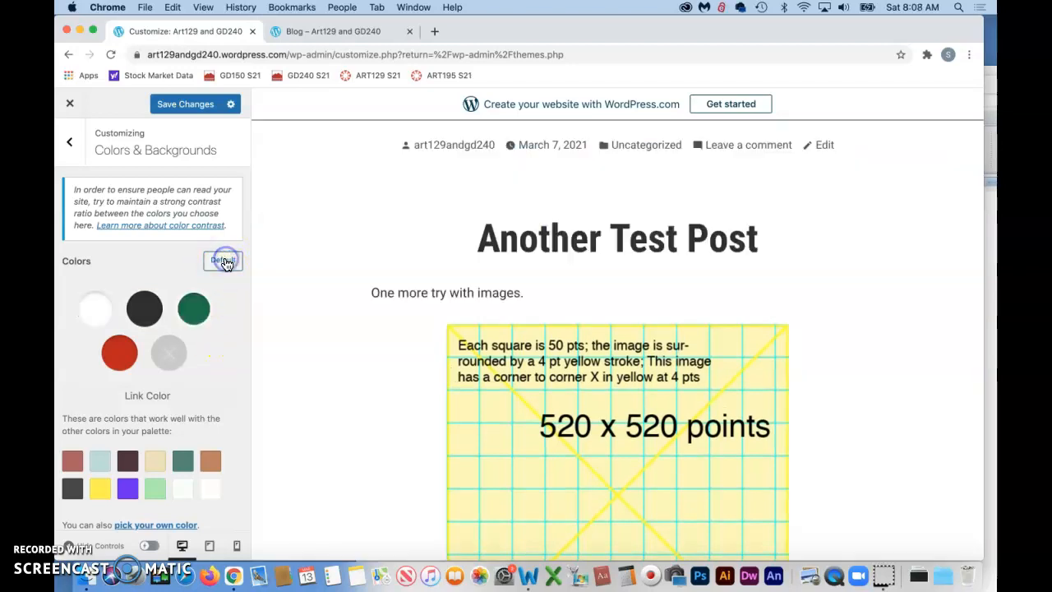
Step: Save the color scheme with a light gray background, dark gray text and white links
{"action": "left_click", "coordinate": [82, 530]}
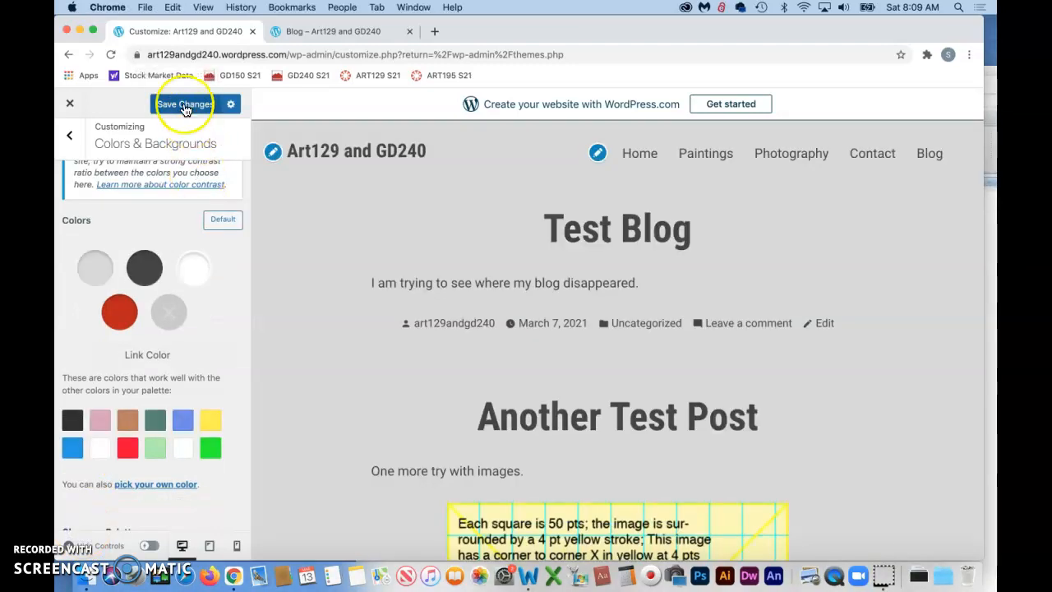
{"action": "left_click", "coordinate": [184, 105]}
Step: Switch to Word and review the lesson notes on customizing a theme, including colors, fonts and header image
{"action": "left_click", "coordinate": [527, 576]}
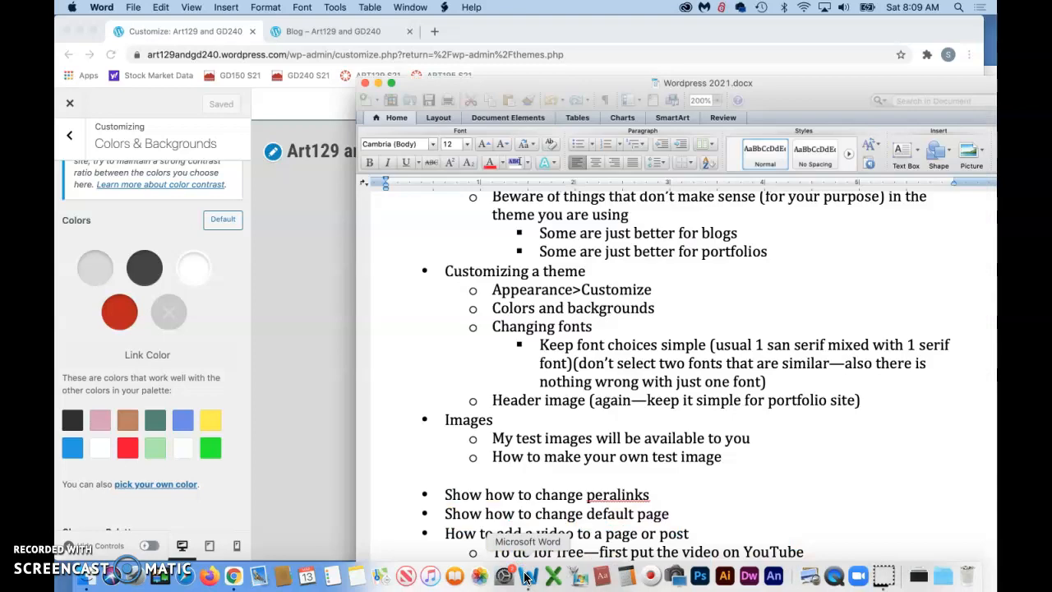
{"action": "scroll", "coordinate": [530, 449], "scroll_direction": "down", "scroll_amount": 2}
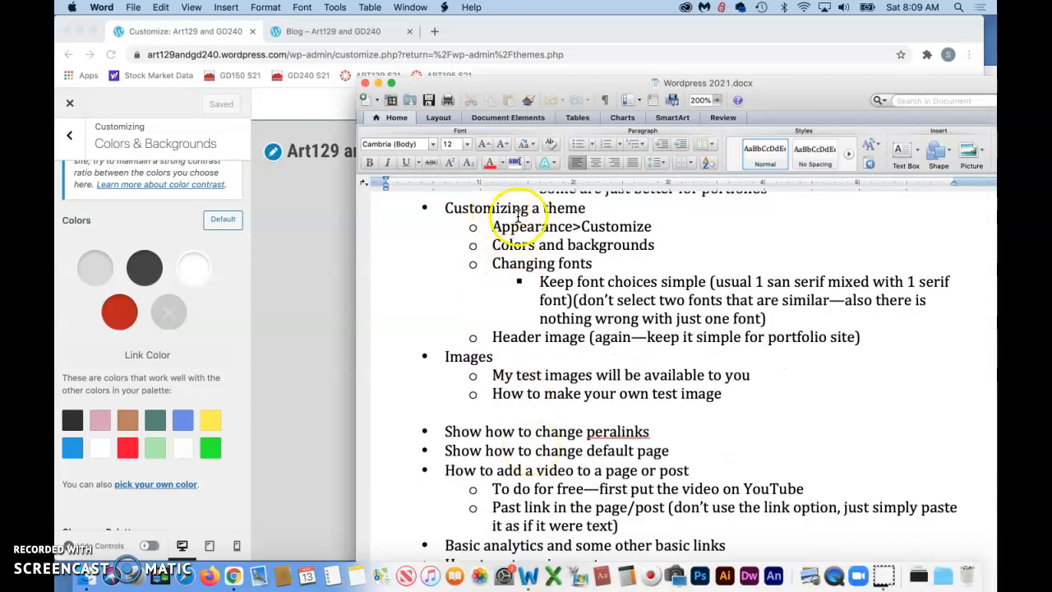
{"action": "scroll", "coordinate": [588, 337], "scroll_direction": "right", "scroll_amount": 2}
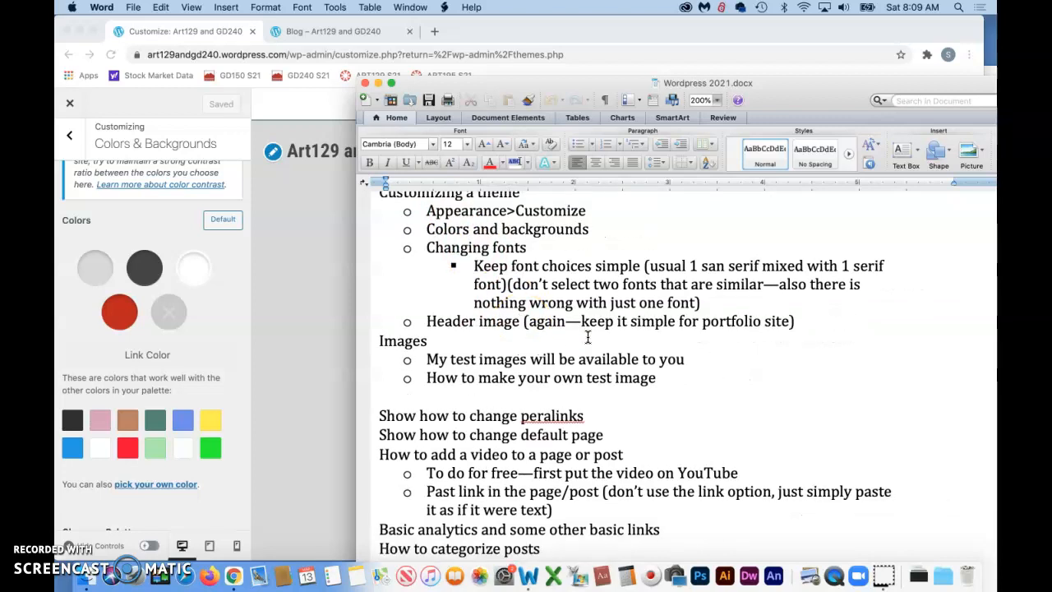
{"action": "scroll", "coordinate": [587, 337], "scroll_direction": "up", "scroll_amount": 3}
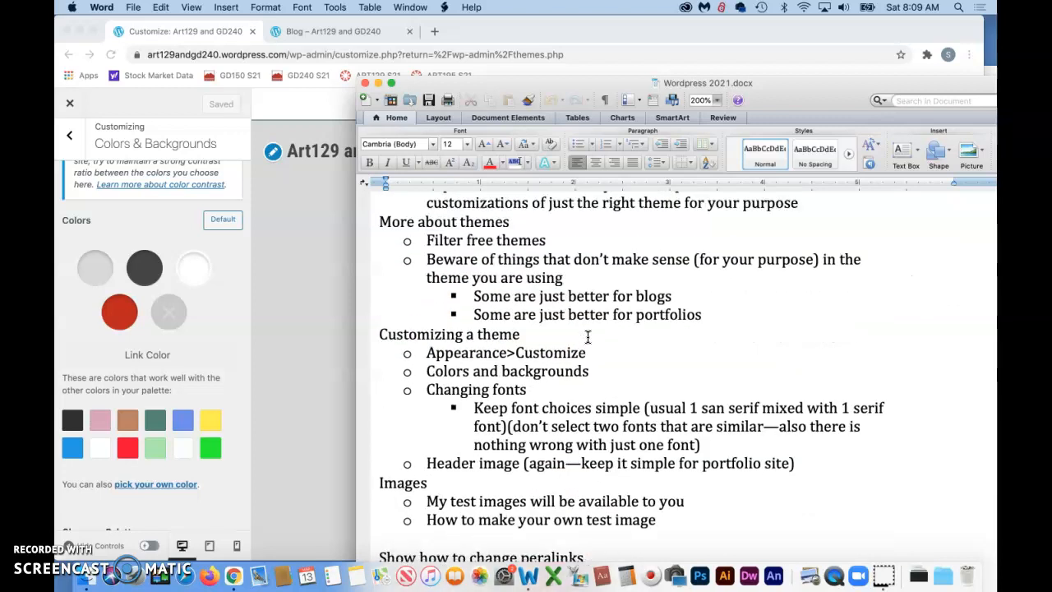
{"action": "left_click", "coordinate": [83, 534]}
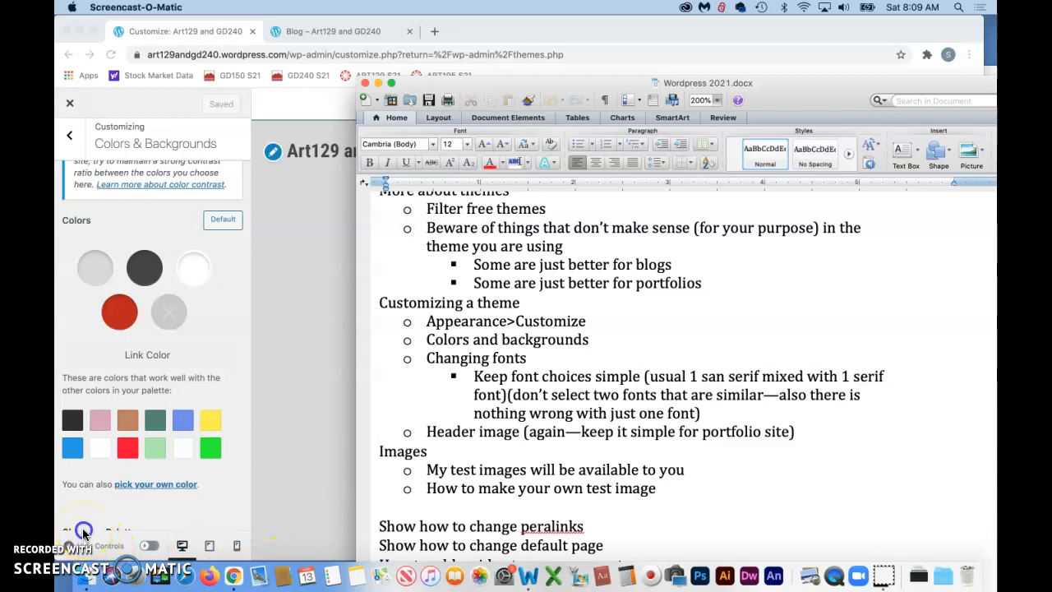
Step: In Chrome, examine the site's Menus settings, including the Social menu's items and all menu locations
{"action": "left_click", "coordinate": [69, 135]}
{"action": "left_click", "coordinate": [235, 248]}
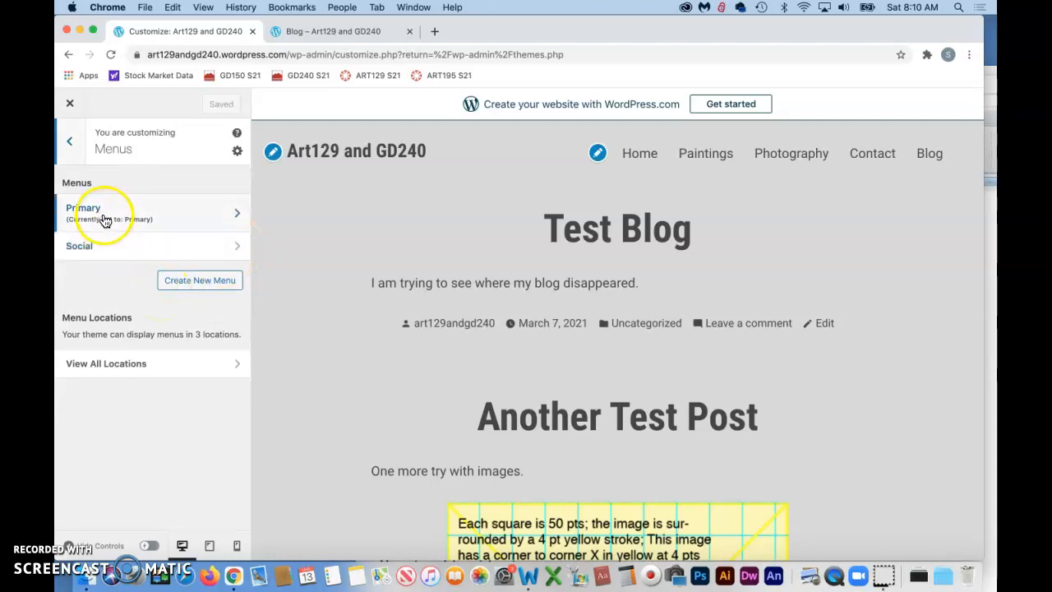
{"action": "left_click", "coordinate": [235, 247]}
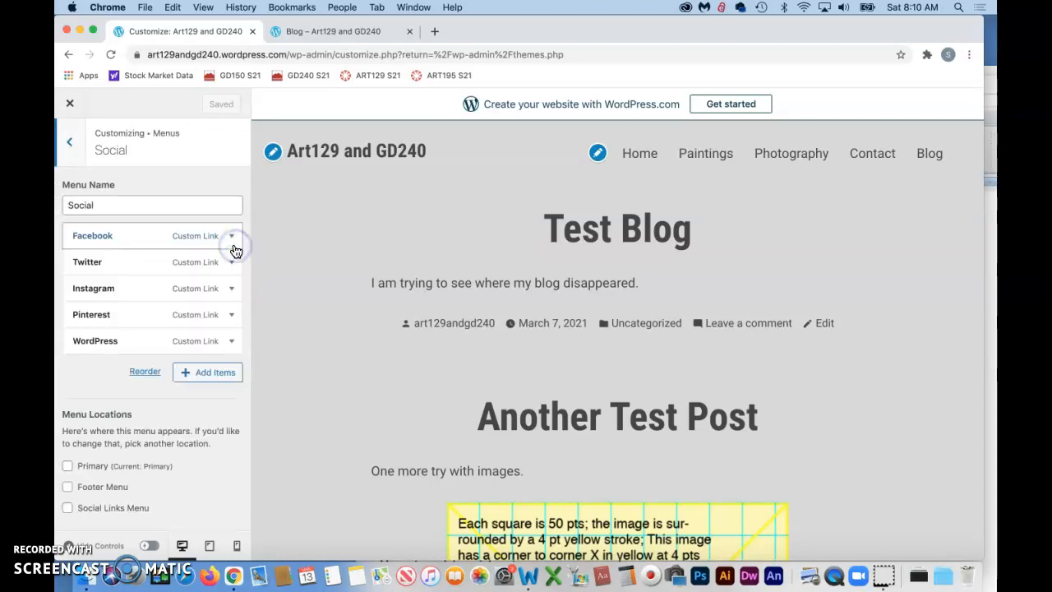
{"action": "left_click", "coordinate": [69, 143]}
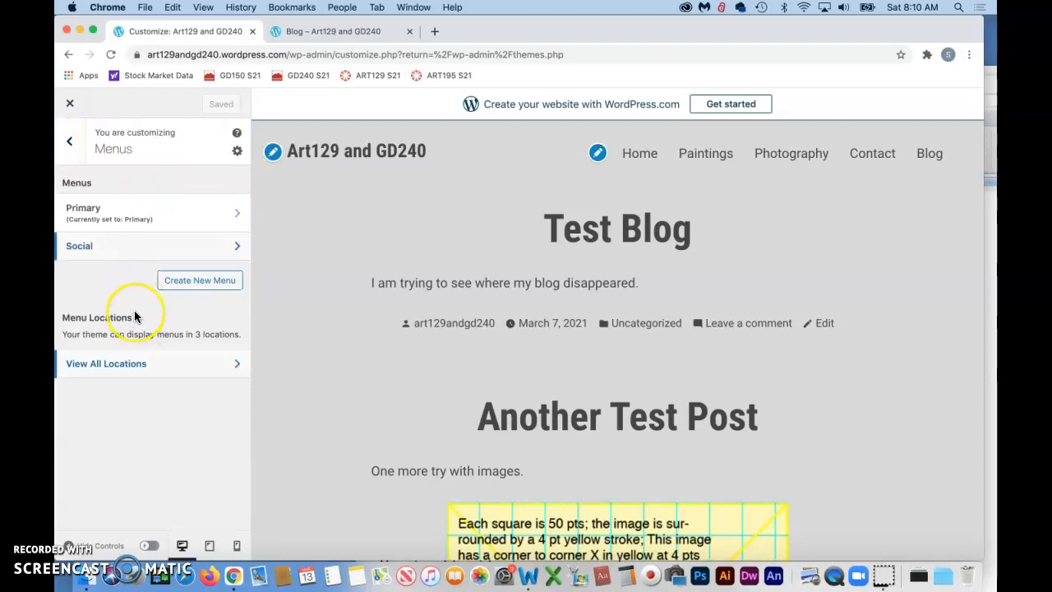
{"action": "left_click", "coordinate": [234, 363]}
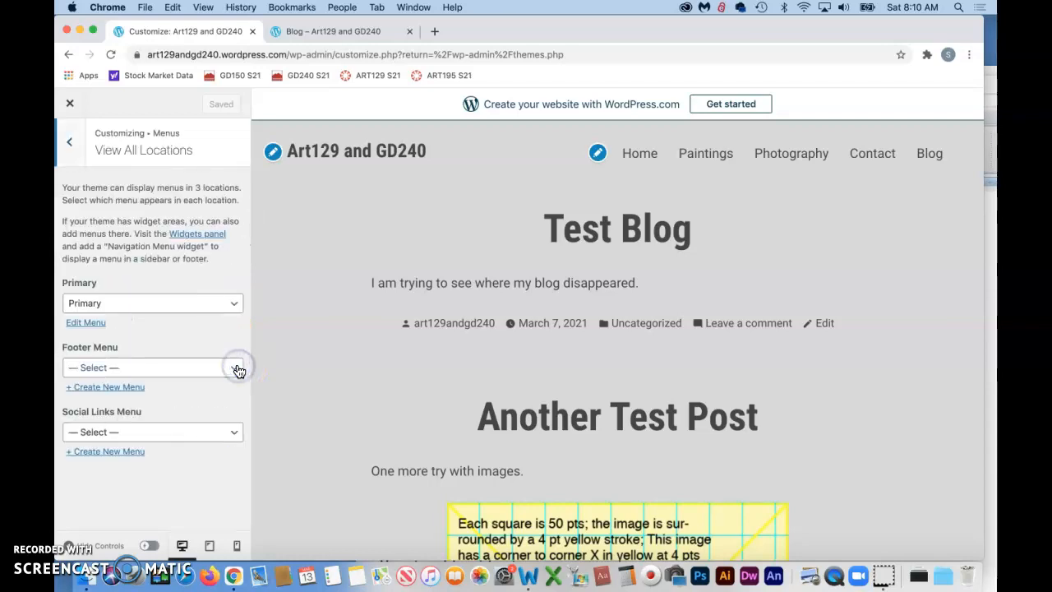
Step: Examine the Primary menu's settings and browse the widgets available for the site's footer without adding one
{"action": "left_click", "coordinate": [70, 143]}
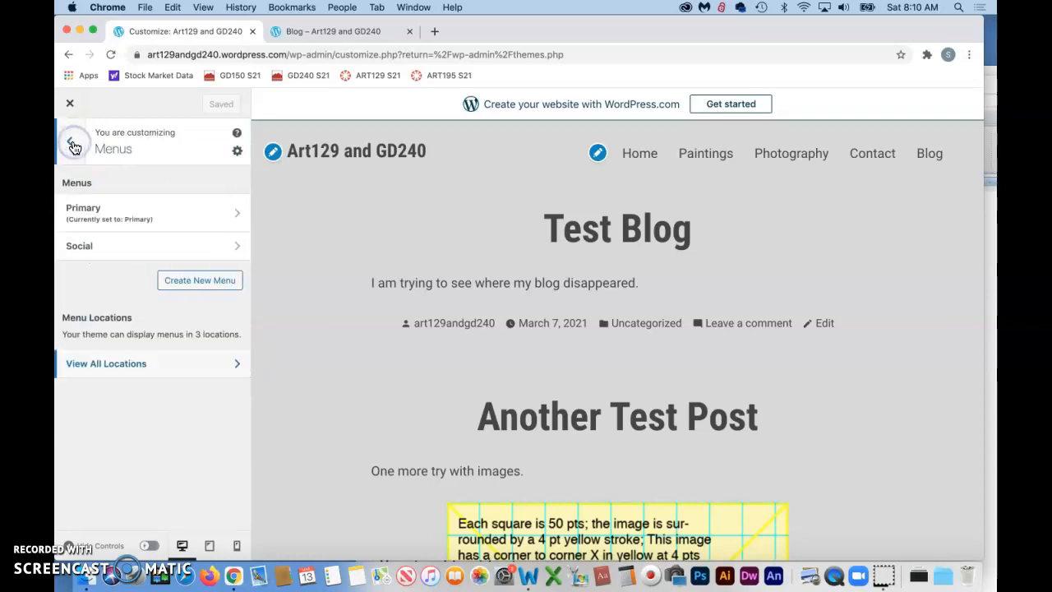
{"action": "left_click", "coordinate": [238, 218]}
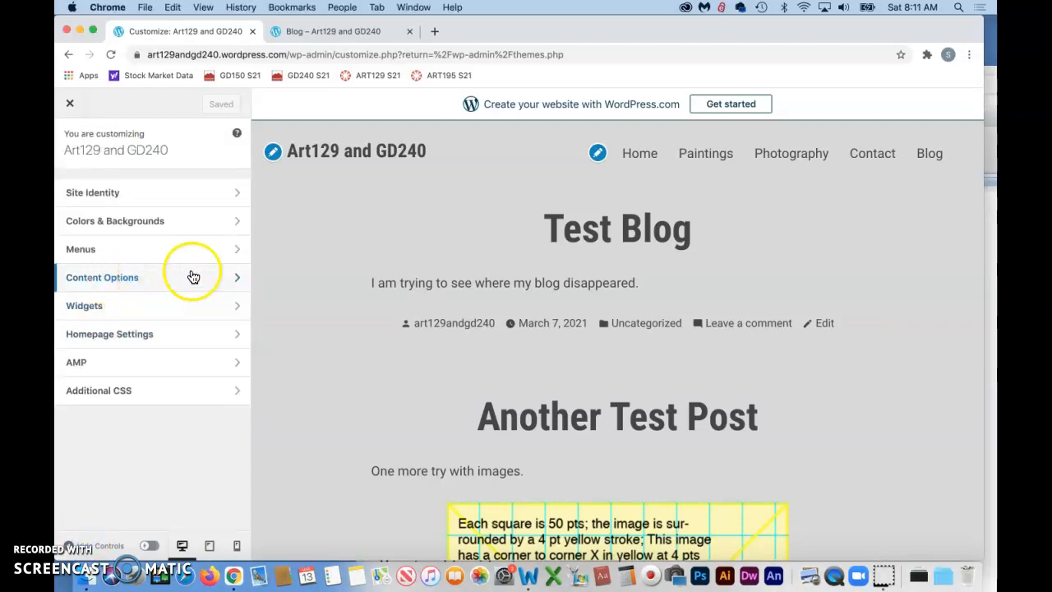
{"action": "left_click", "coordinate": [239, 307]}
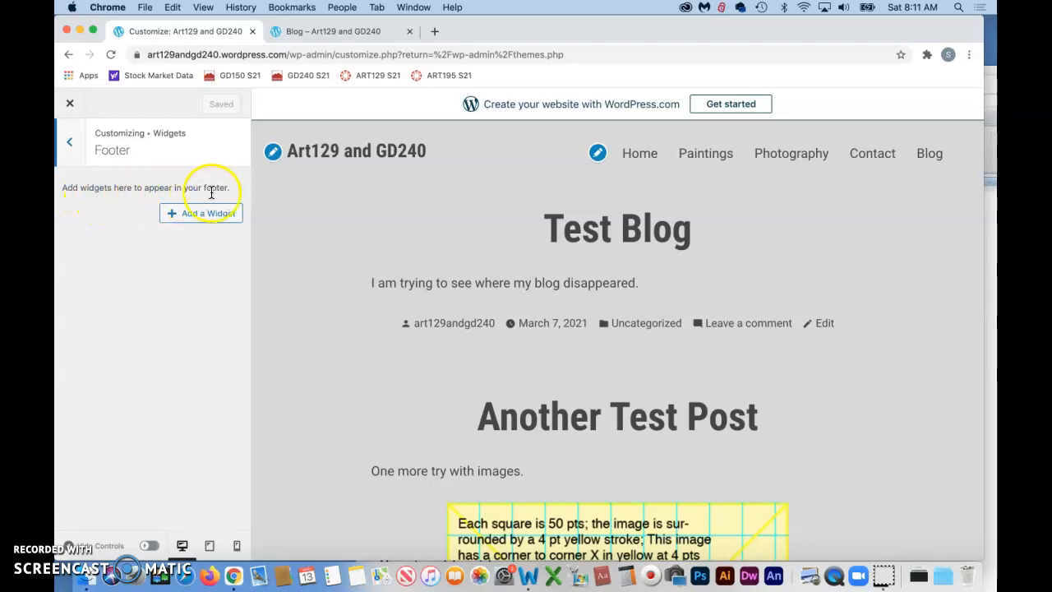
{"action": "left_click", "coordinate": [201, 213]}
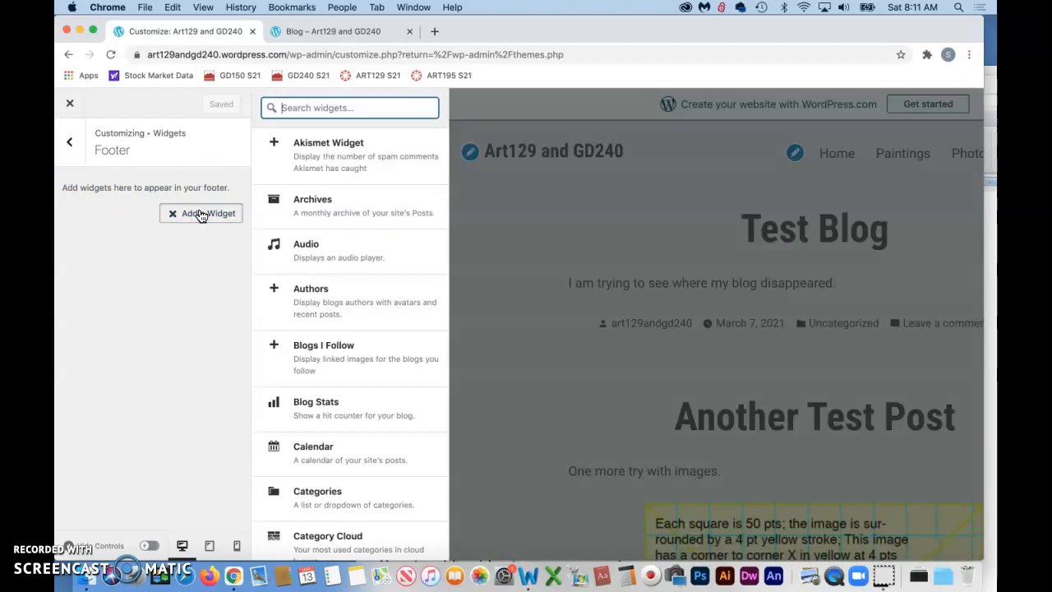
{"action": "scroll", "coordinate": [335, 250], "scroll_direction": "down", "scroll_amount": 2}
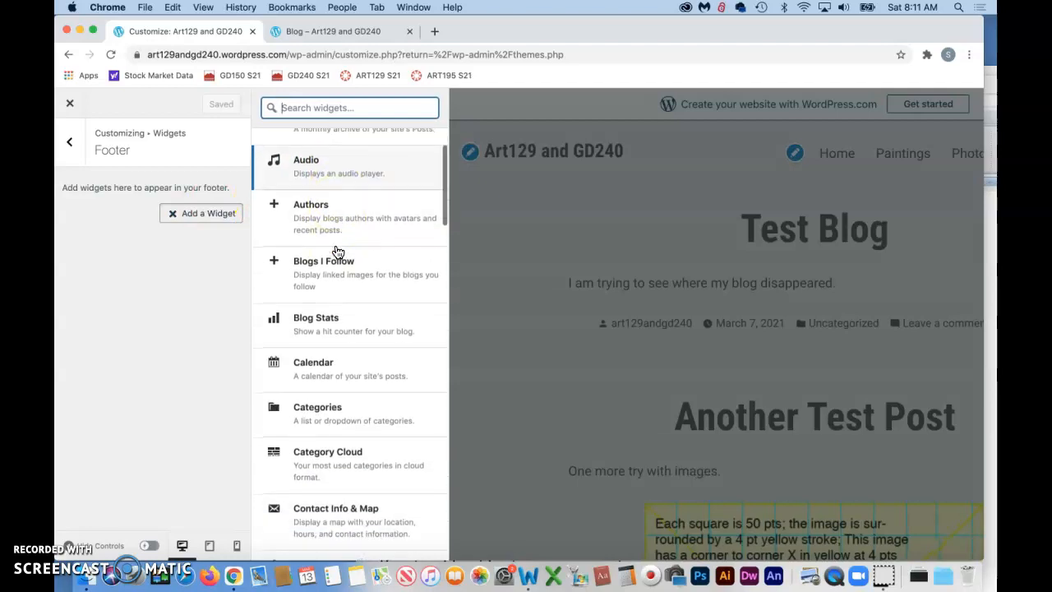
{"action": "scroll", "coordinate": [331, 353], "scroll_direction": "down", "scroll_amount": 2}
{"action": "scroll", "coordinate": [330, 353], "scroll_direction": "down", "scroll_amount": 5}
{"action": "scroll", "coordinate": [330, 353], "scroll_direction": "down", "scroll_amount": 4}
{"action": "scroll", "coordinate": [330, 353], "scroll_direction": "up", "scroll_amount": 7}
{"action": "left_click", "coordinate": [209, 221]}
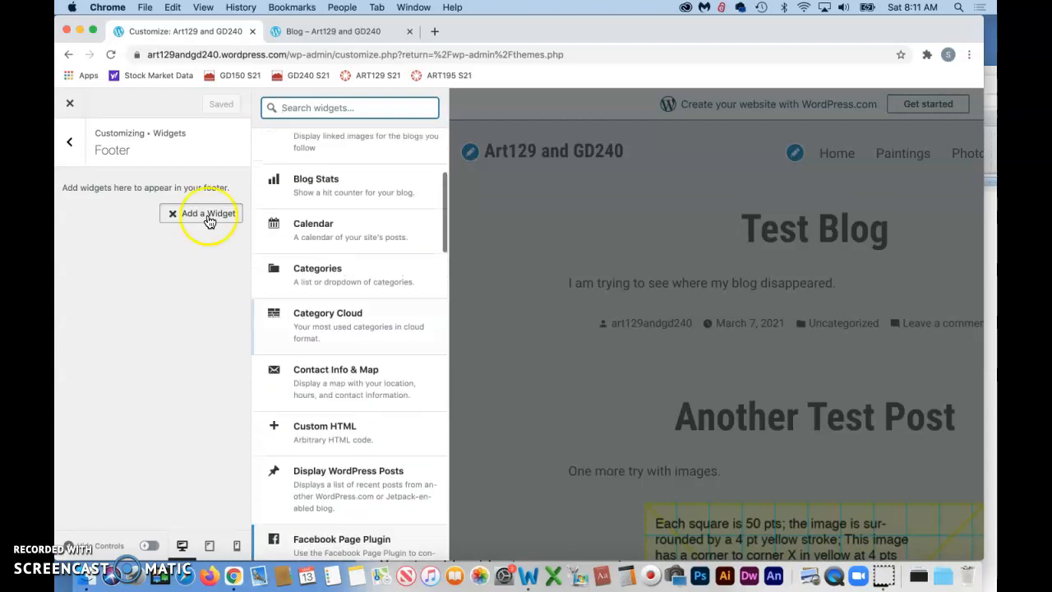
Step: Leave the footer widgets and check the theme's Additional CSS settings
{"action": "left_click", "coordinate": [69, 141]}
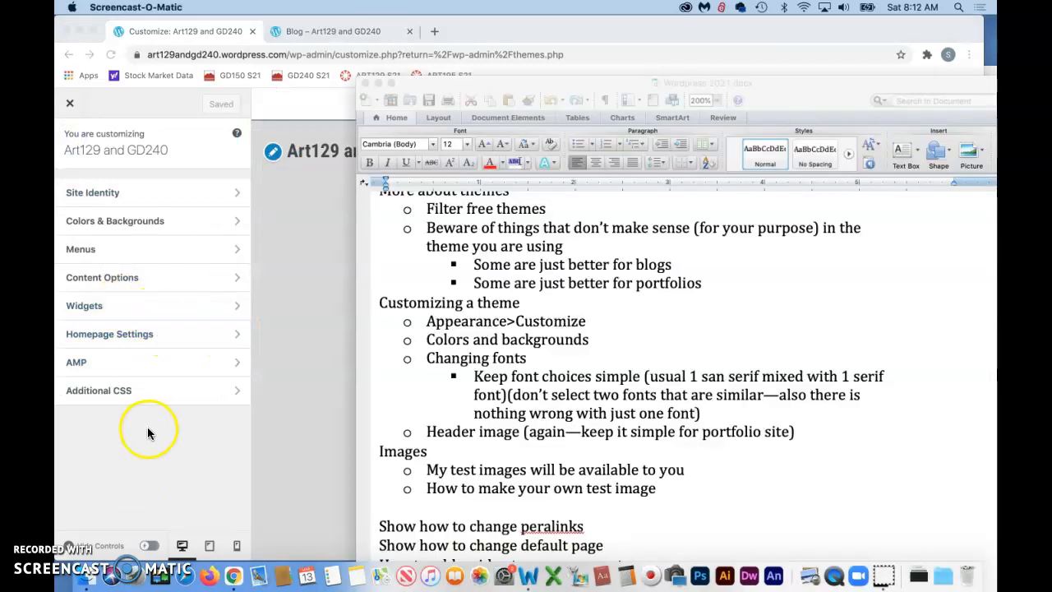
{"action": "left_click", "coordinate": [152, 427]}
{"action": "left_click", "coordinate": [236, 391]}
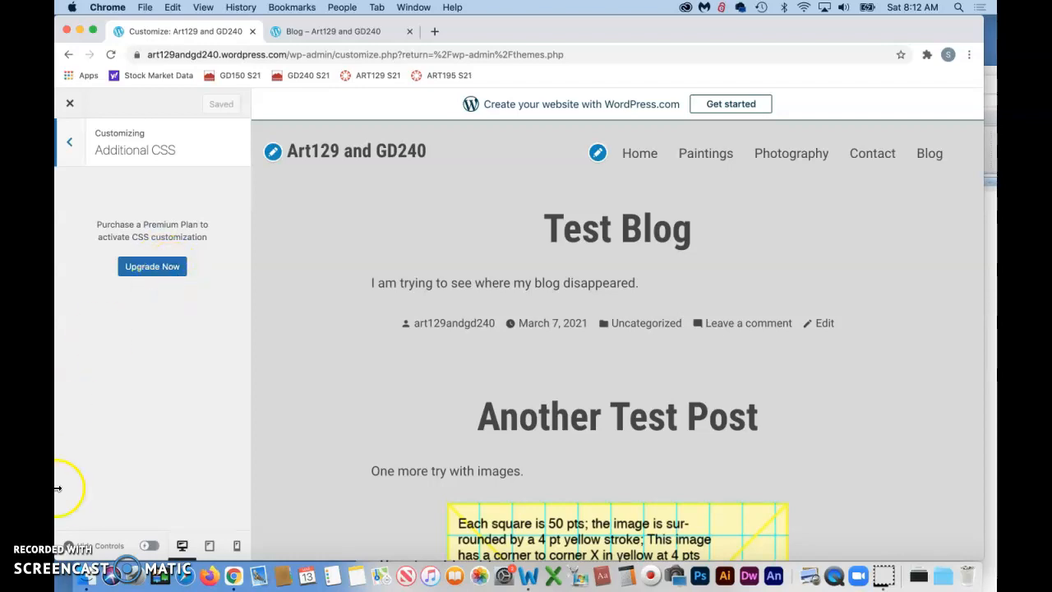
Step: Switch to Word, review the notes on font choices and header image, and move the document window aside to uncover the site preview
{"action": "left_click", "coordinate": [78, 531]}
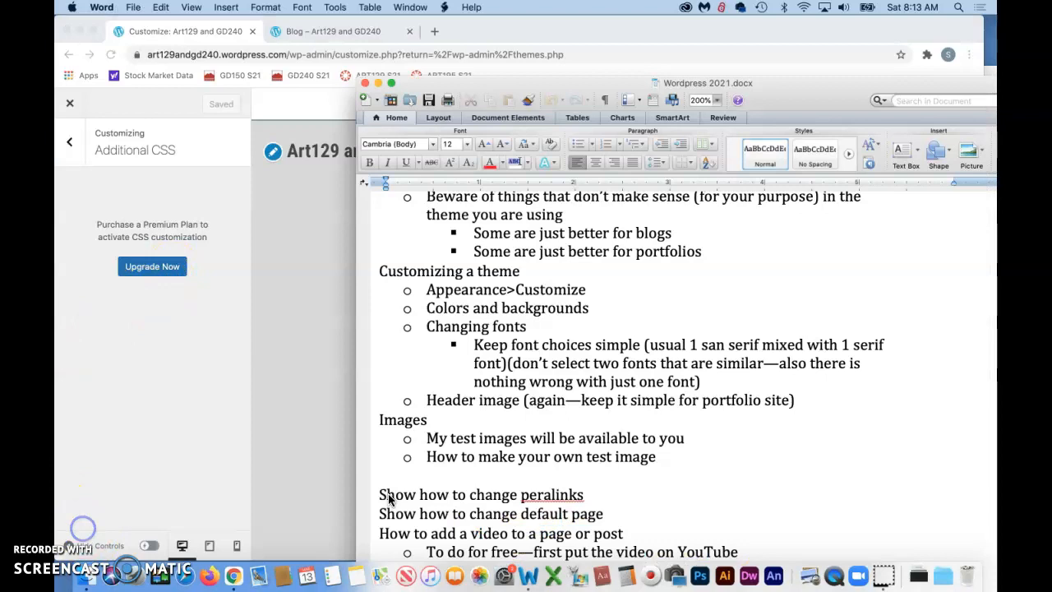
{"action": "scroll", "coordinate": [387, 498], "scroll_direction": "down", "scroll_amount": 2}
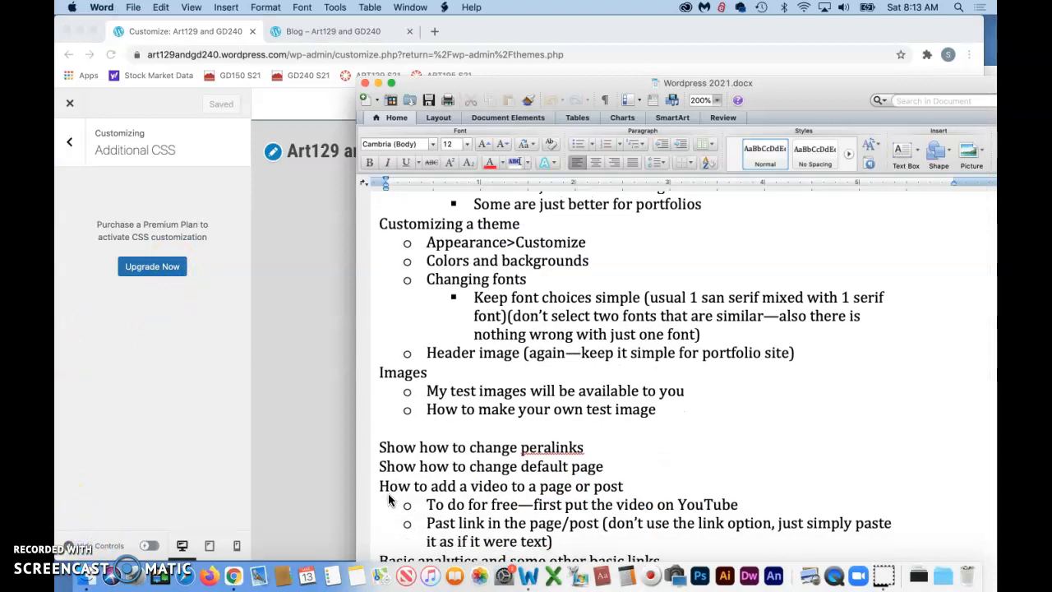
{"action": "double_click", "coordinate": [526, 297]}
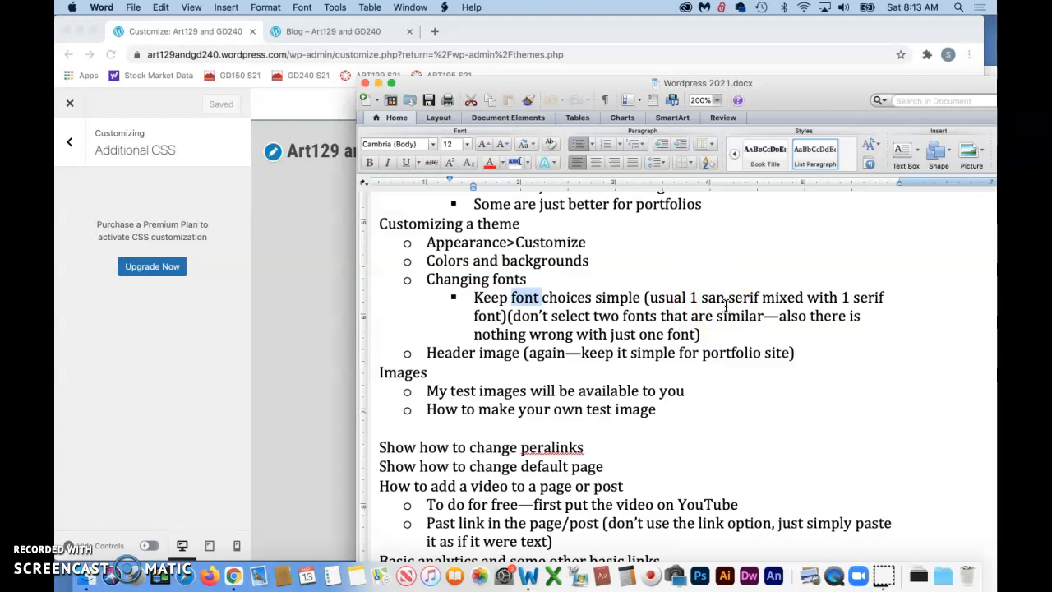
{"action": "left_click_drag", "start_coordinate": [445, 85], "coordinate": [498, 49]}
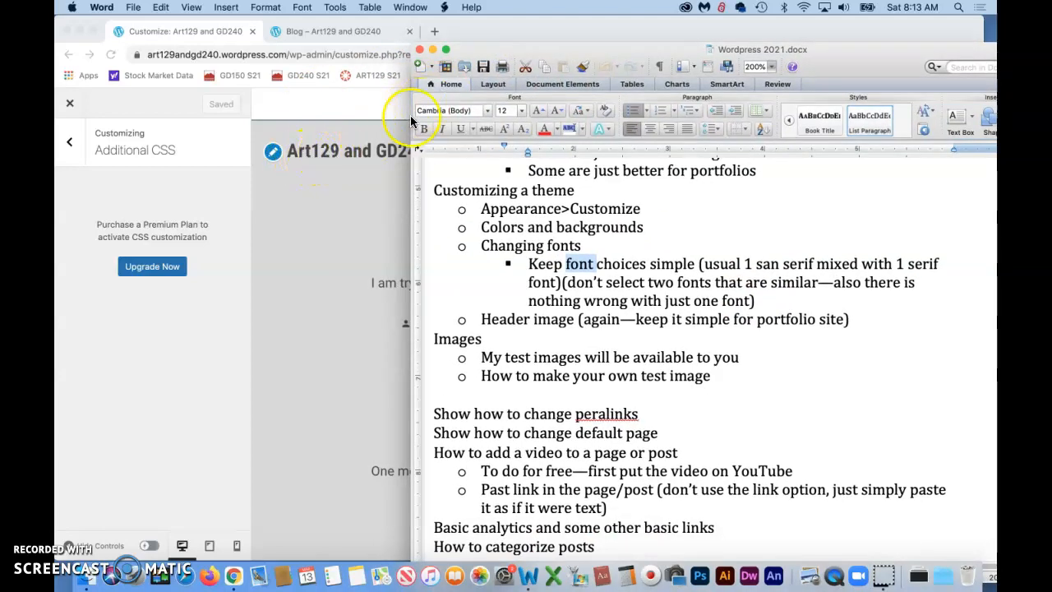
{"action": "left_click_drag", "start_coordinate": [500, 54], "coordinate": [635, 48]}
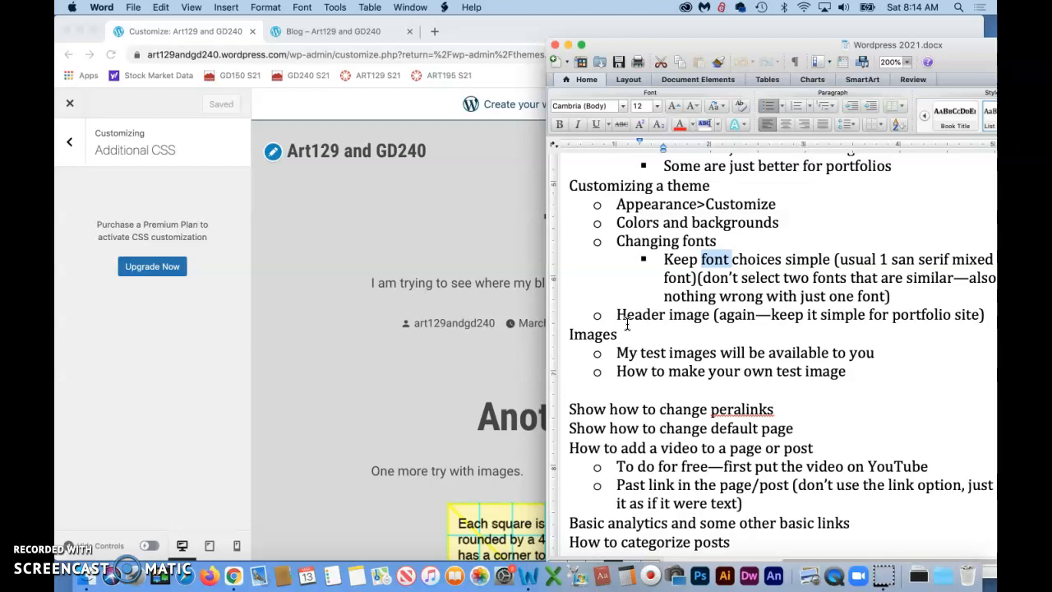
{"action": "left_click", "coordinate": [83, 538]}
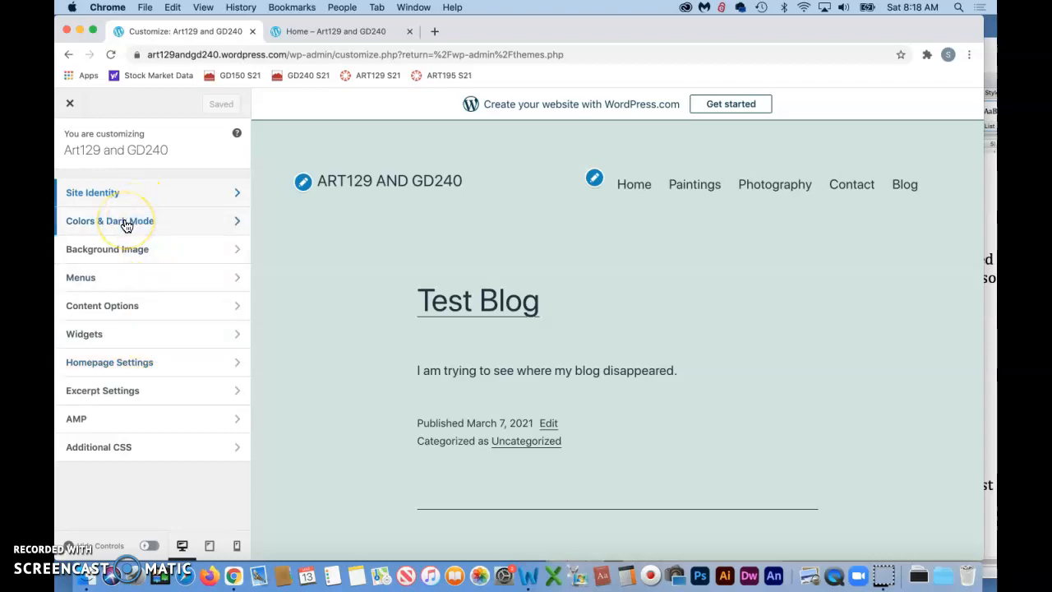
Step: In Chrome, examine the Site Identity settings of the new theme, including the logo, title, tagline and site icon options
{"action": "left_click", "coordinate": [188, 194]}
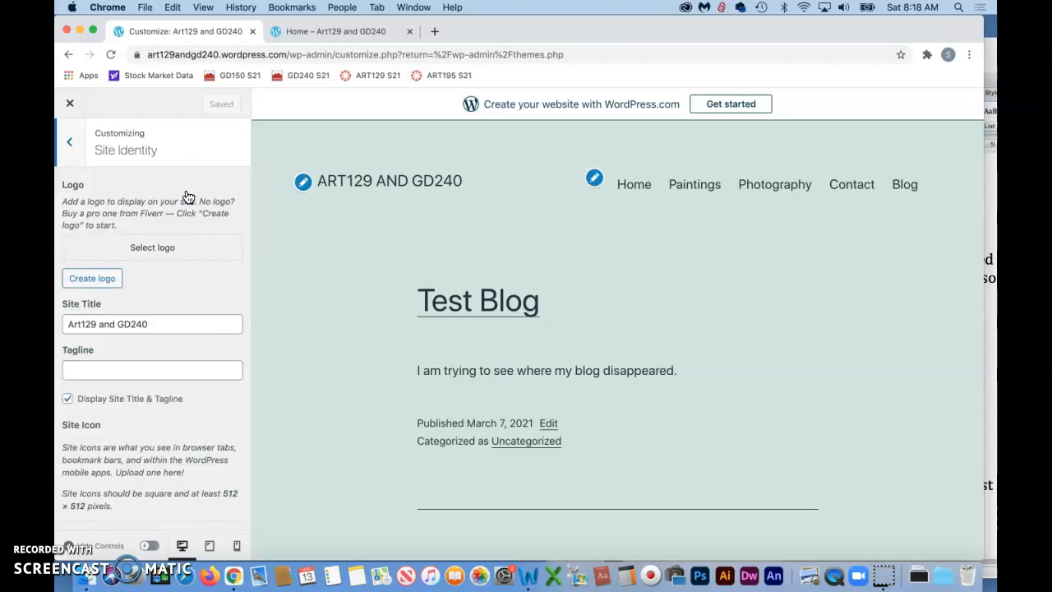
{"action": "left_click", "coordinate": [94, 279]}
{"action": "left_click", "coordinate": [97, 283]}
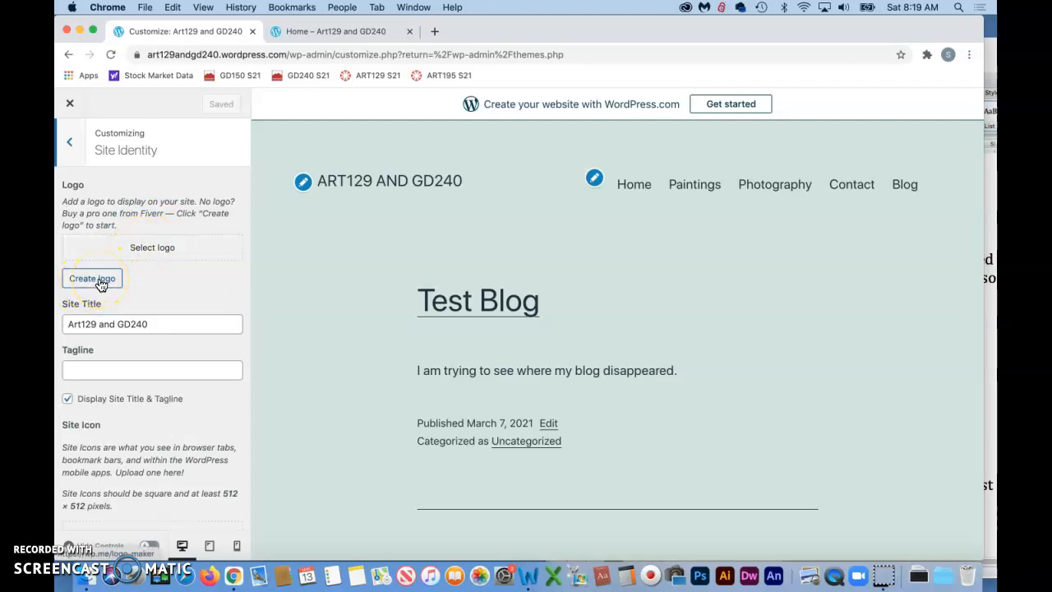
{"action": "left_click", "coordinate": [175, 246]}
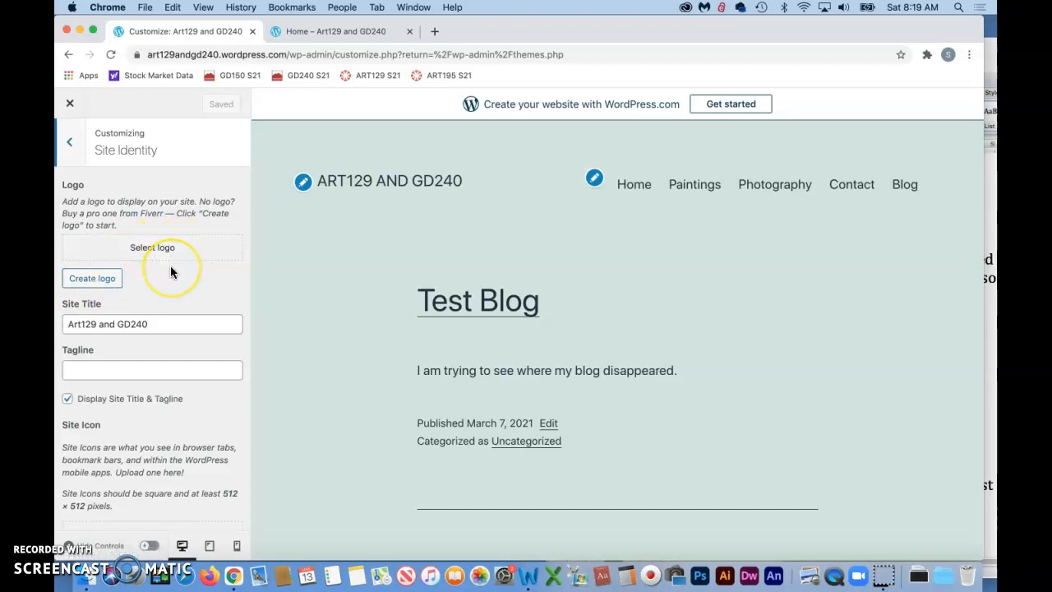
{"action": "scroll", "coordinate": [171, 271], "scroll_direction": "down", "scroll_amount": 2}
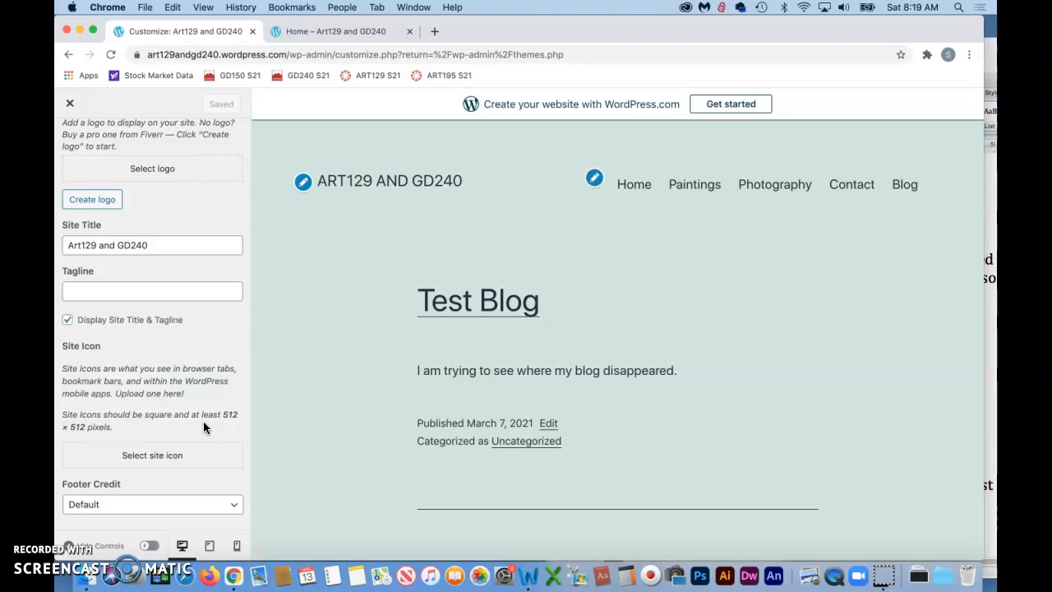
{"action": "scroll", "coordinate": [203, 420], "scroll_direction": "up", "scroll_amount": 2}
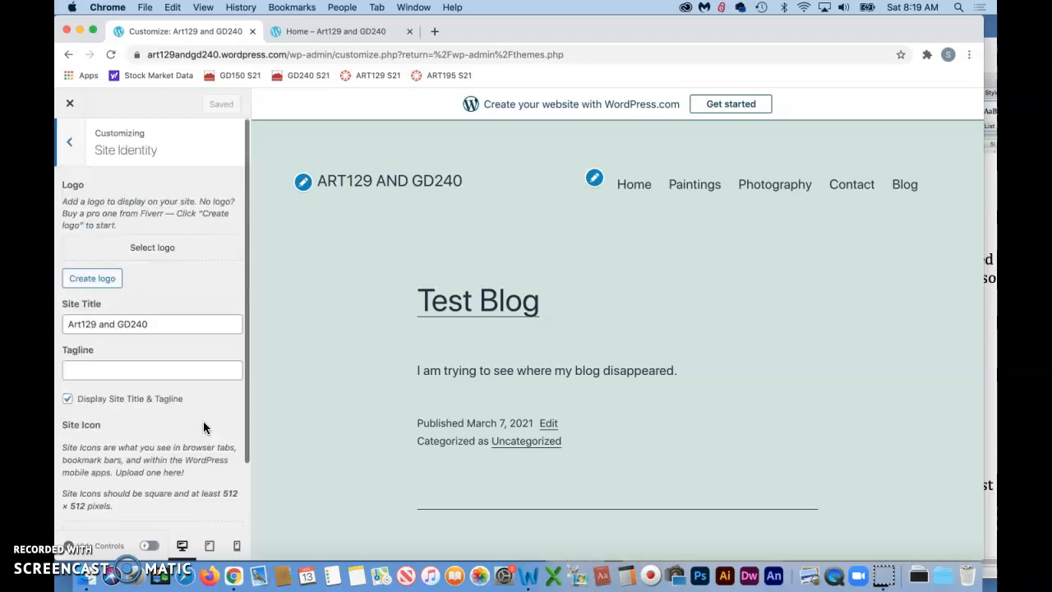
Step: Set the site logo to img520x320.jpg from the media library without cropping, check it in the preview, and save the changes
{"action": "left_click", "coordinate": [161, 250]}
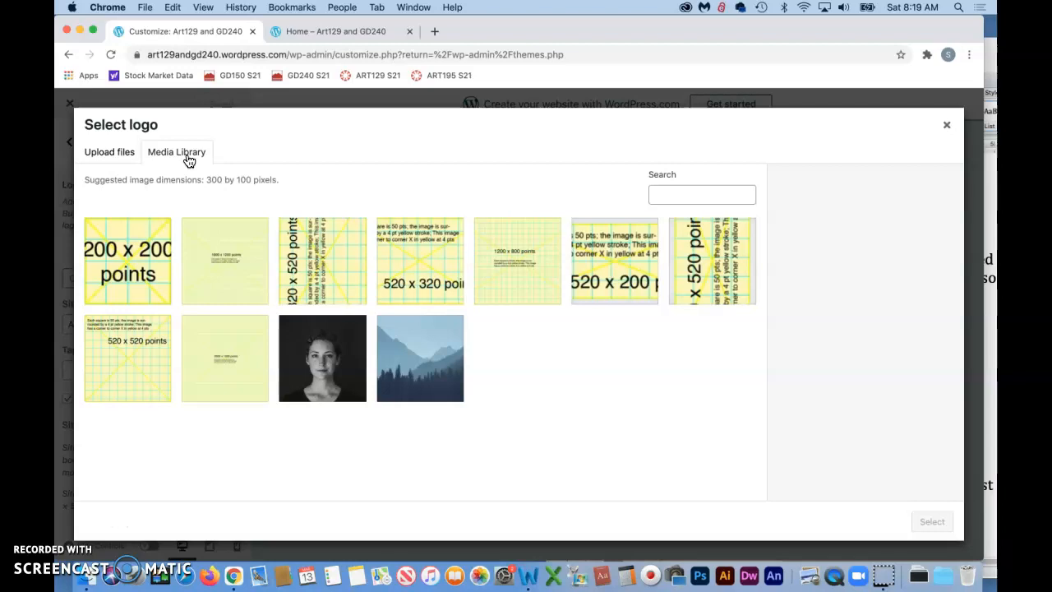
{"action": "left_click", "coordinate": [419, 270]}
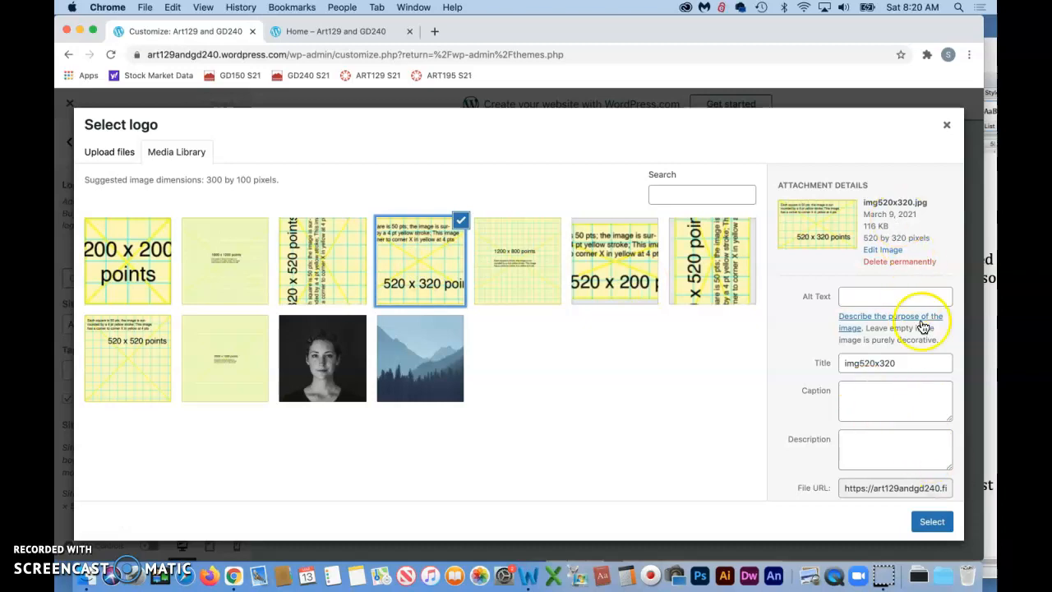
{"action": "left_click", "coordinate": [935, 523]}
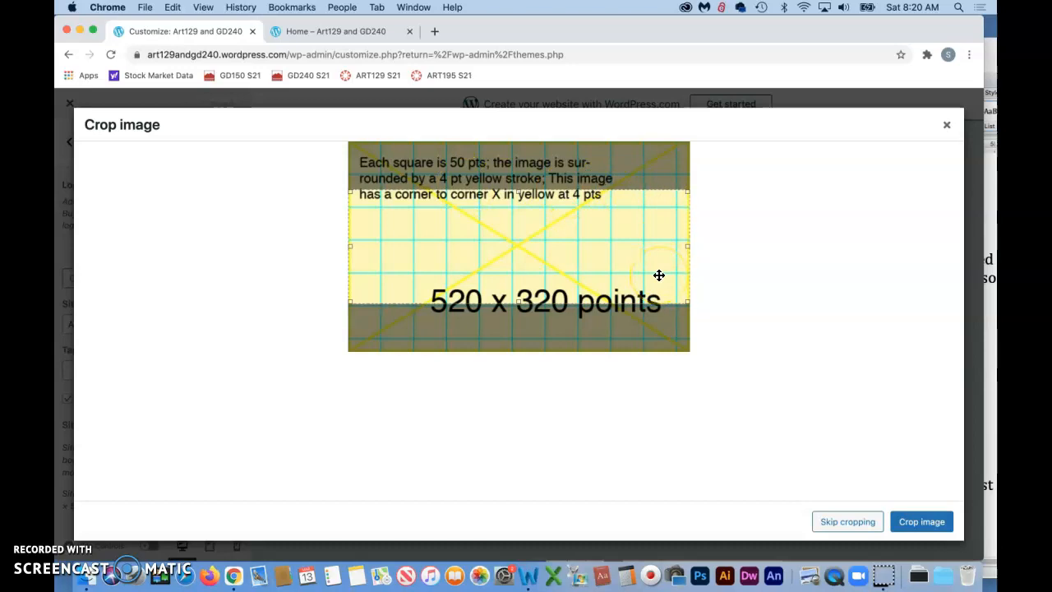
{"action": "left_click", "coordinate": [857, 524]}
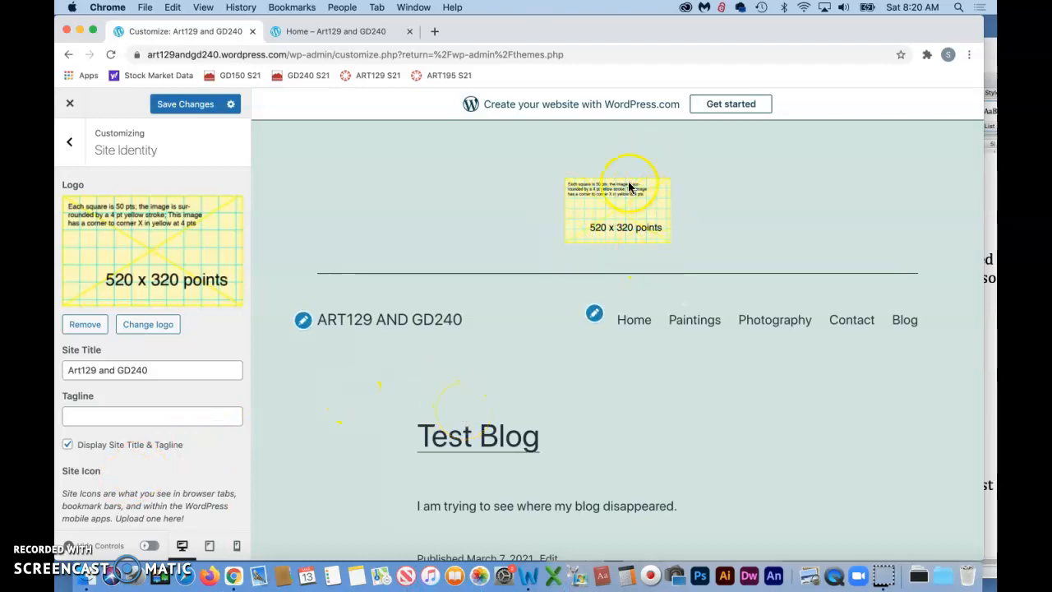
{"action": "scroll", "coordinate": [622, 221], "scroll_direction": "down", "scroll_amount": 2}
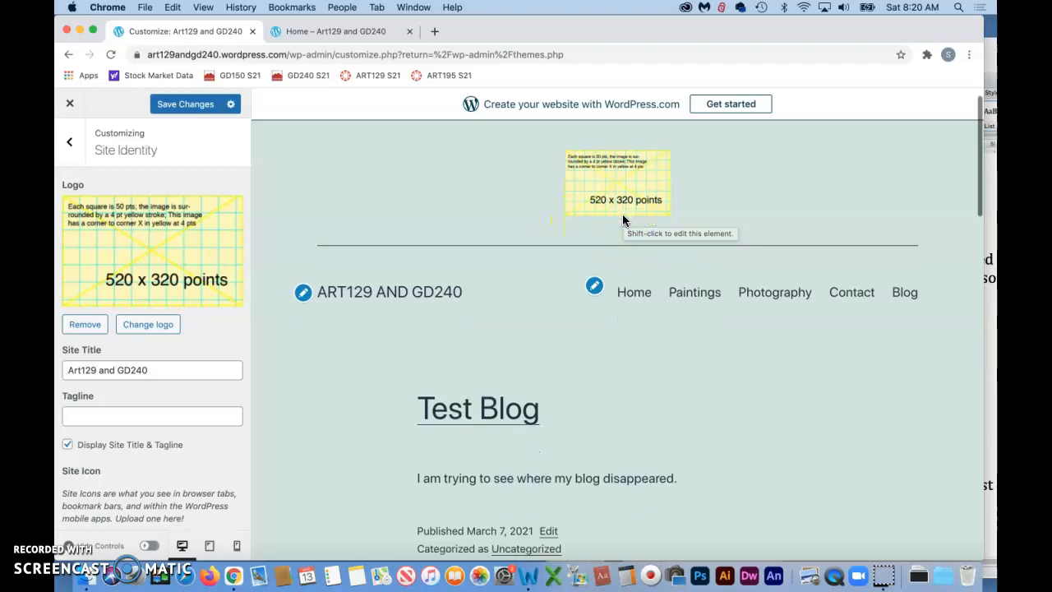
{"action": "scroll", "coordinate": [622, 220], "scroll_direction": "up", "scroll_amount": 2}
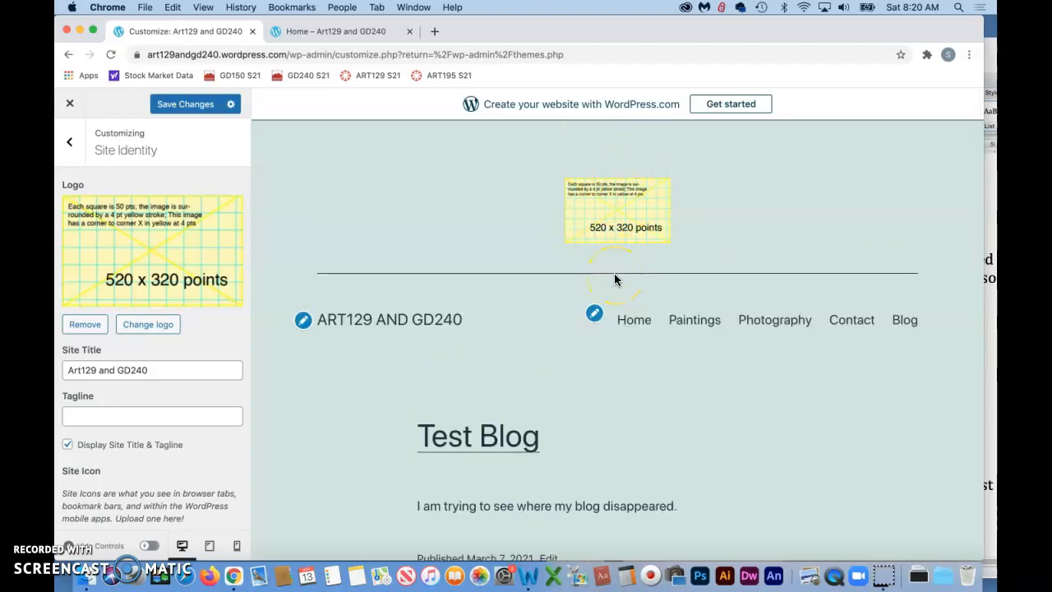
{"action": "left_click", "coordinate": [181, 104]}
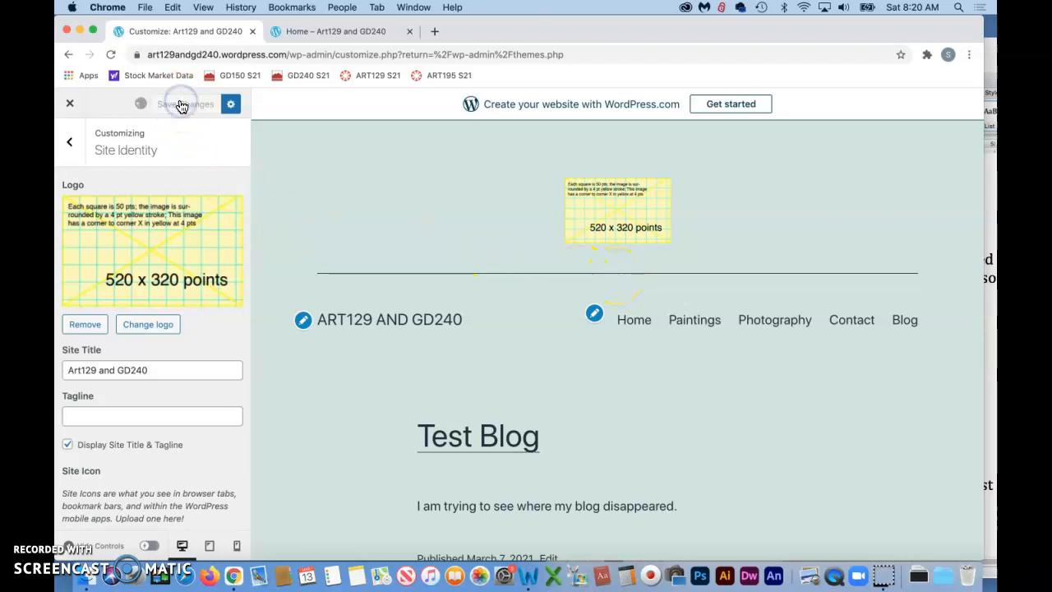
Step: Reload the live site's Home page and check how the logo, header and content look in the new theme
{"action": "left_click", "coordinate": [342, 32]}
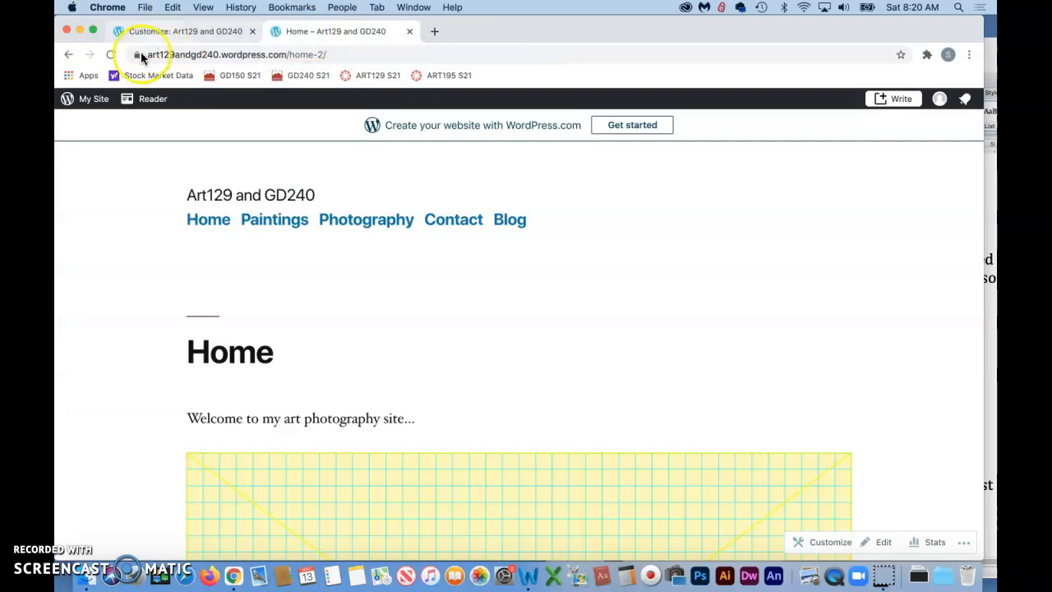
{"action": "left_click", "coordinate": [111, 55]}
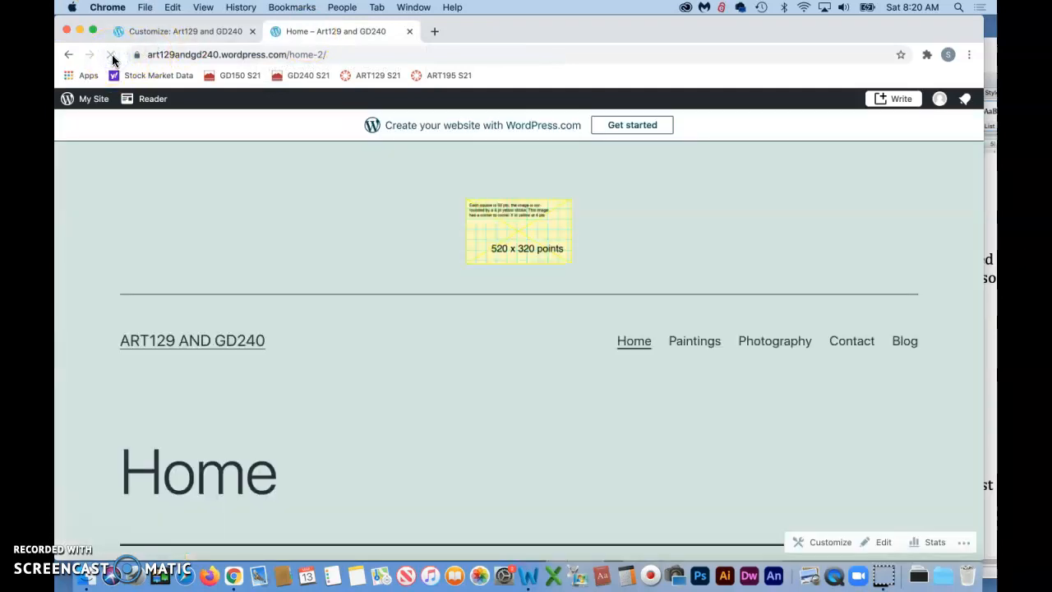
{"action": "scroll", "coordinate": [367, 354], "scroll_direction": "down", "scroll_amount": 2}
{"action": "scroll", "coordinate": [367, 354], "scroll_direction": "down", "scroll_amount": 4}
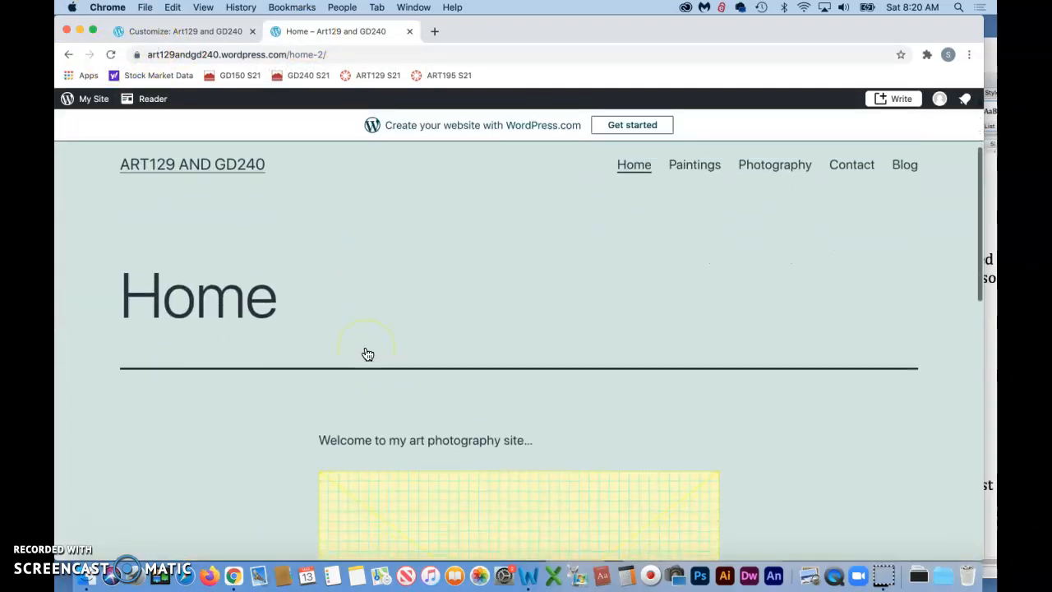
{"action": "scroll", "coordinate": [368, 354], "scroll_direction": "up", "scroll_amount": 3}
{"action": "scroll", "coordinate": [367, 354], "scroll_direction": "up", "scroll_amount": 3}
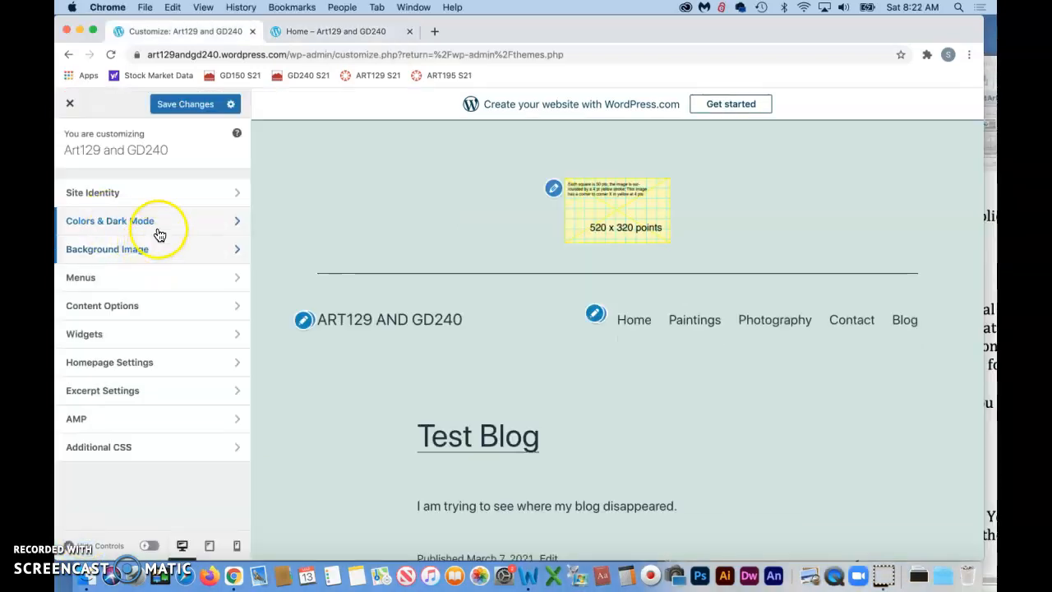
Step: Try pale blue #c7e2e2, peach #f2ded5 and black #000000 as the background color, ending on near-white #f7f7f7
{"action": "left_click", "coordinate": [115, 224]}
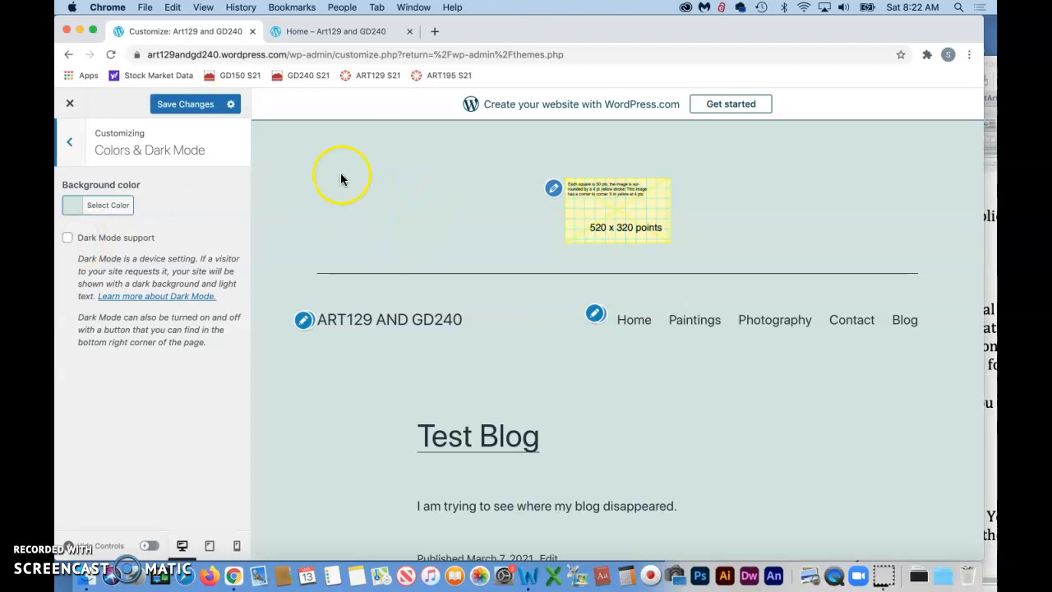
{"action": "left_click", "coordinate": [77, 207]}
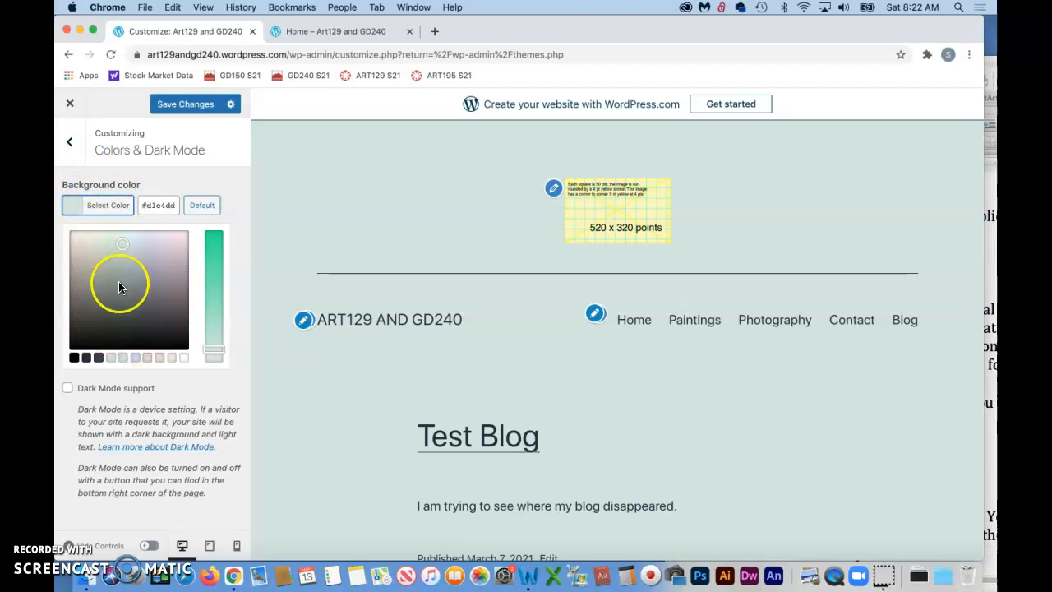
{"action": "mouse_move", "coordinate": [216, 352]}
{"action": "left_mouse_down"}
{"action": "mouse_move", "coordinate": [214, 275]}
{"action": "mouse_move", "coordinate": [205, 344]}
{"action": "mouse_move", "coordinate": [208, 357]}
{"action": "mouse_move", "coordinate": [221, 226]}
{"action": "mouse_move", "coordinate": [215, 345]}
{"action": "left_mouse_up"}
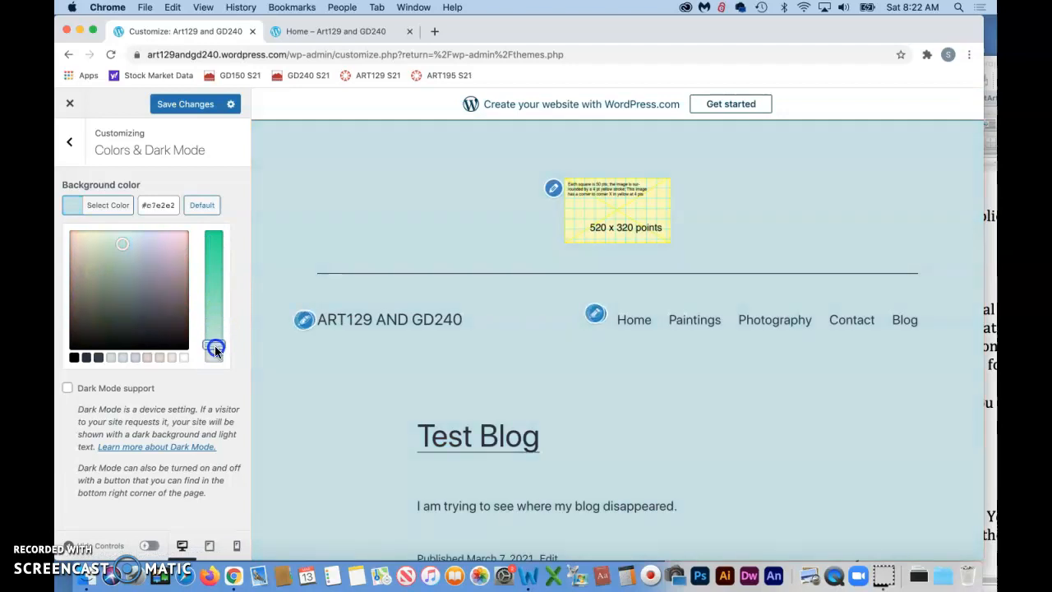
{"action": "left_click", "coordinate": [147, 239]}
{"action": "left_click", "coordinate": [76, 237]}
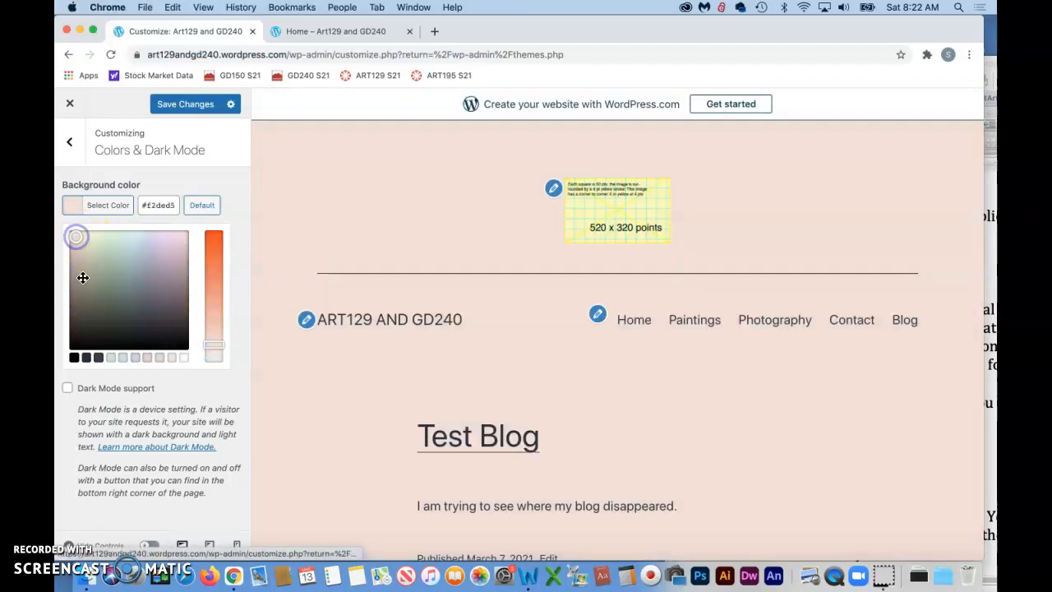
{"action": "left_click", "coordinate": [81, 323]}
{"action": "left_click", "coordinate": [75, 359]}
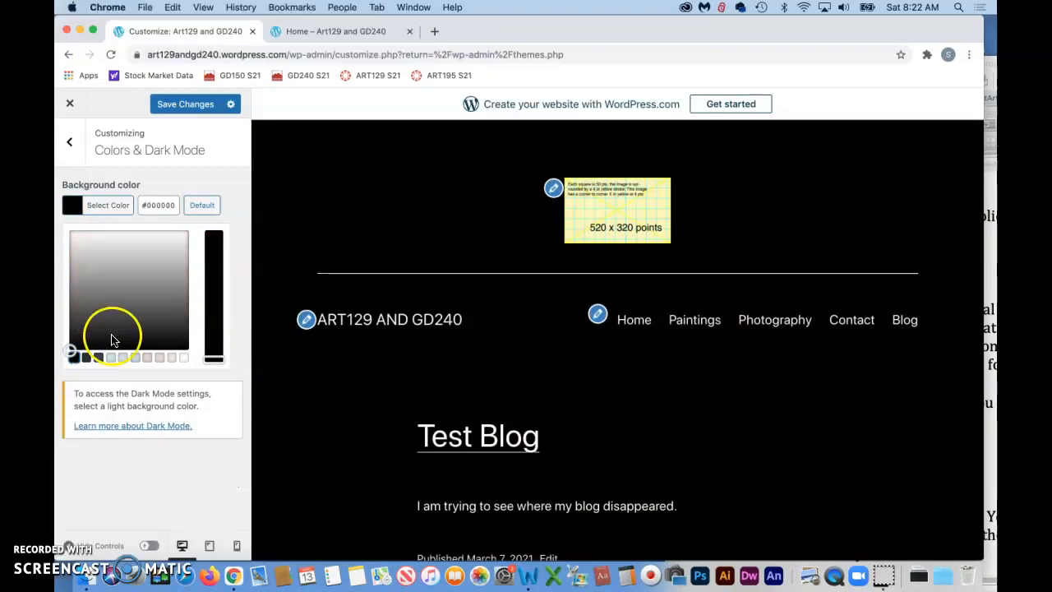
{"action": "left_click", "coordinate": [175, 236]}
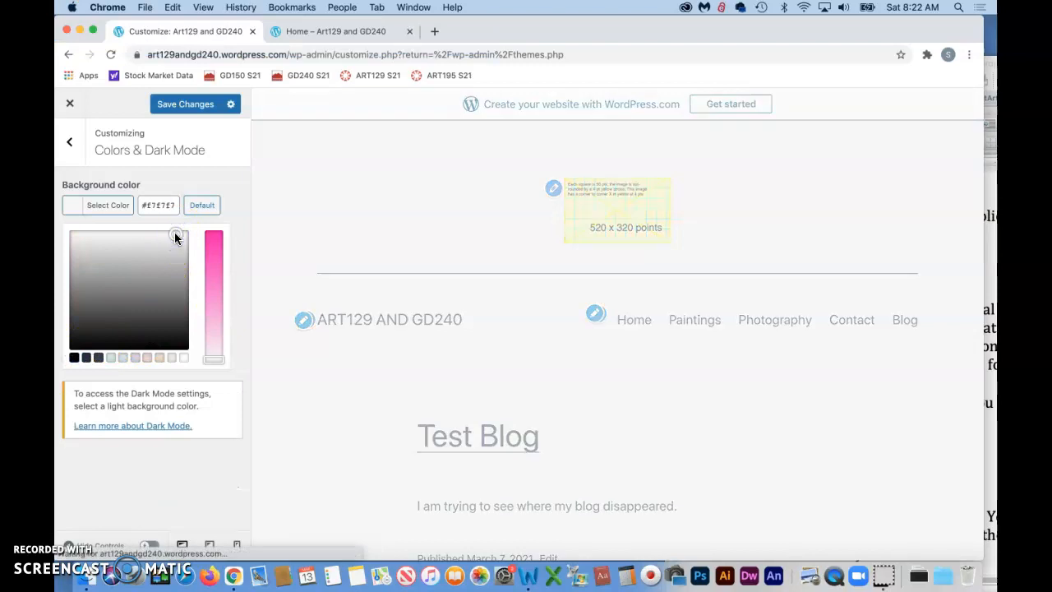
Step: Set the background color to a neutral near-white #f7f7f7 and save the changes
{"action": "left_click", "coordinate": [185, 235]}
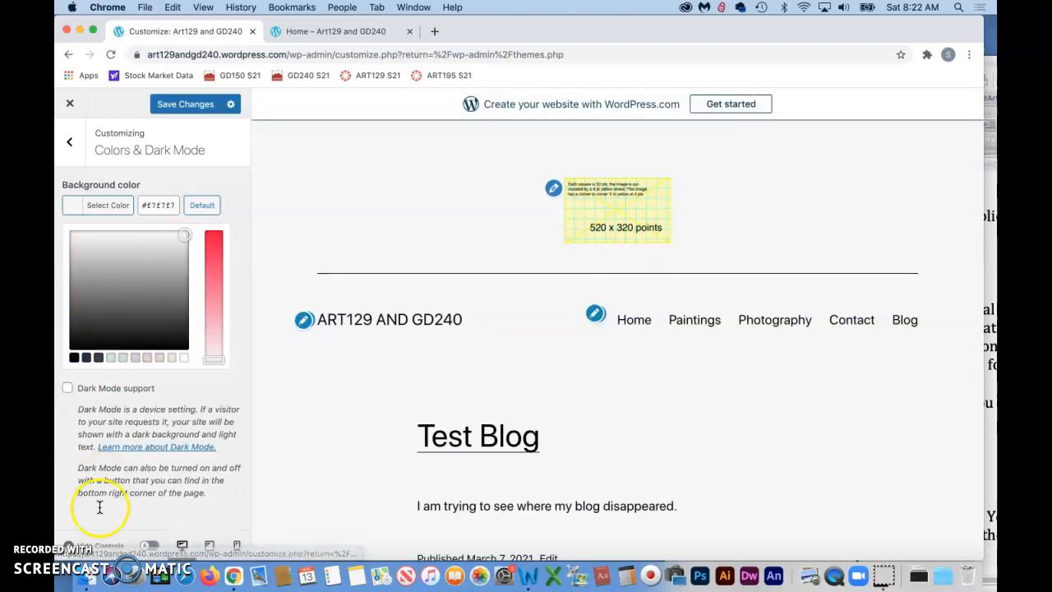
{"action": "left_click", "coordinate": [191, 103]}
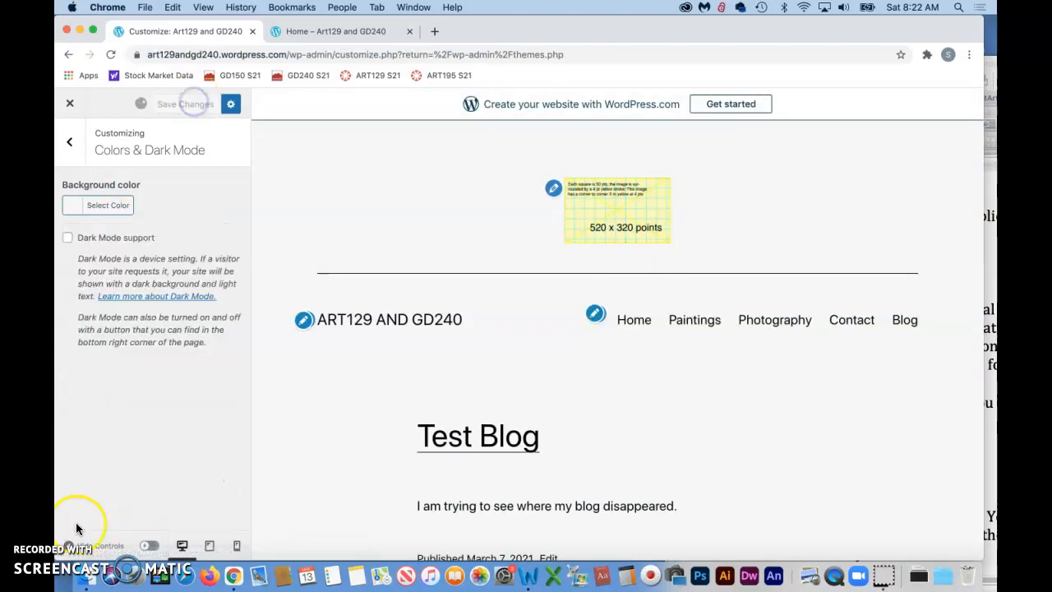
{"action": "left_click", "coordinate": [77, 529]}
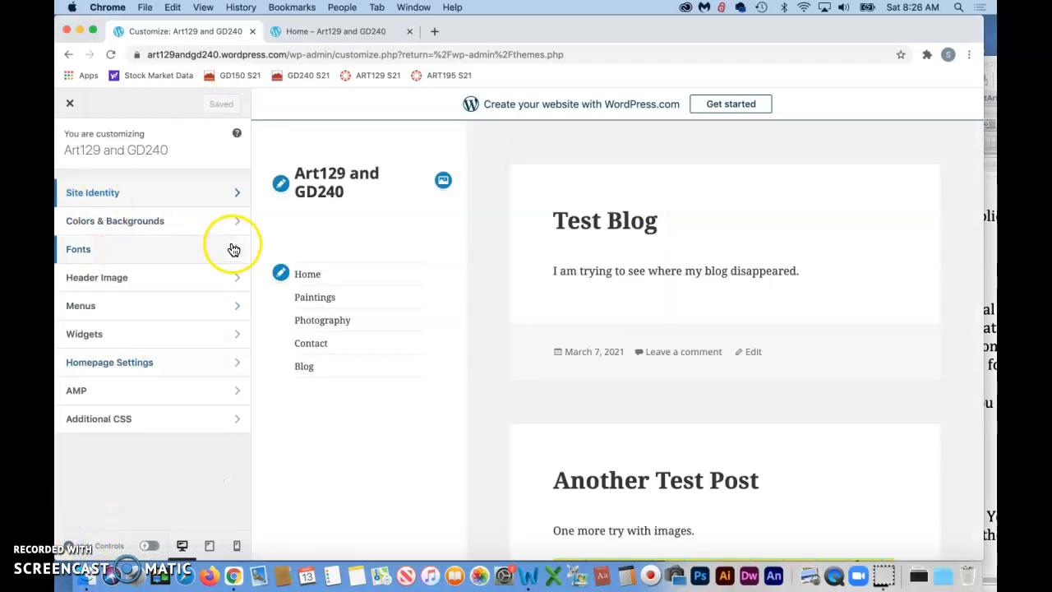
Step: In the theme's font settings, set the Headings font to Poppins
{"action": "left_click", "coordinate": [234, 249]}
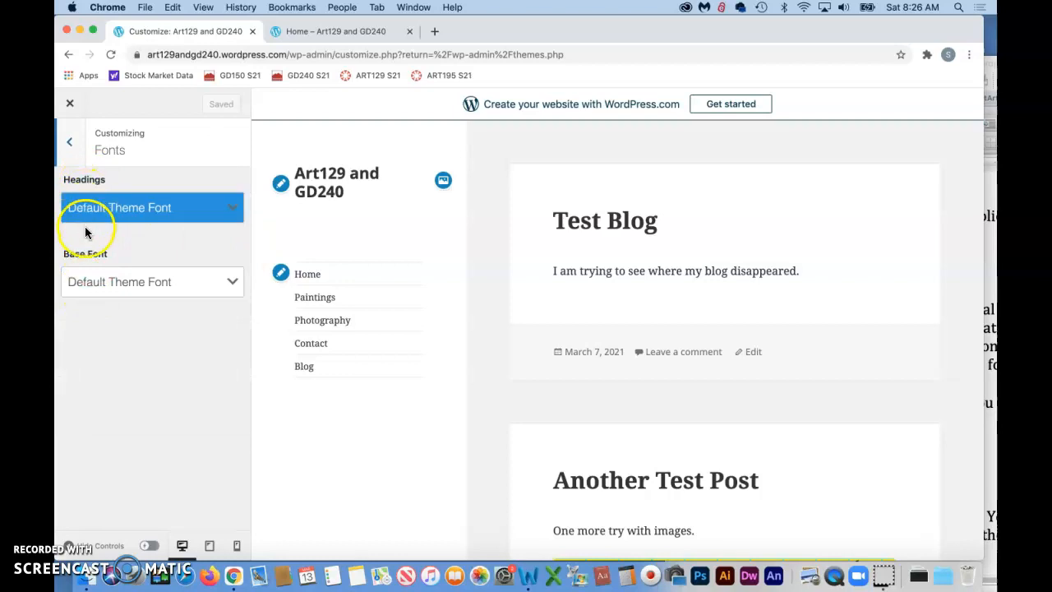
{"action": "left_click", "coordinate": [235, 214]}
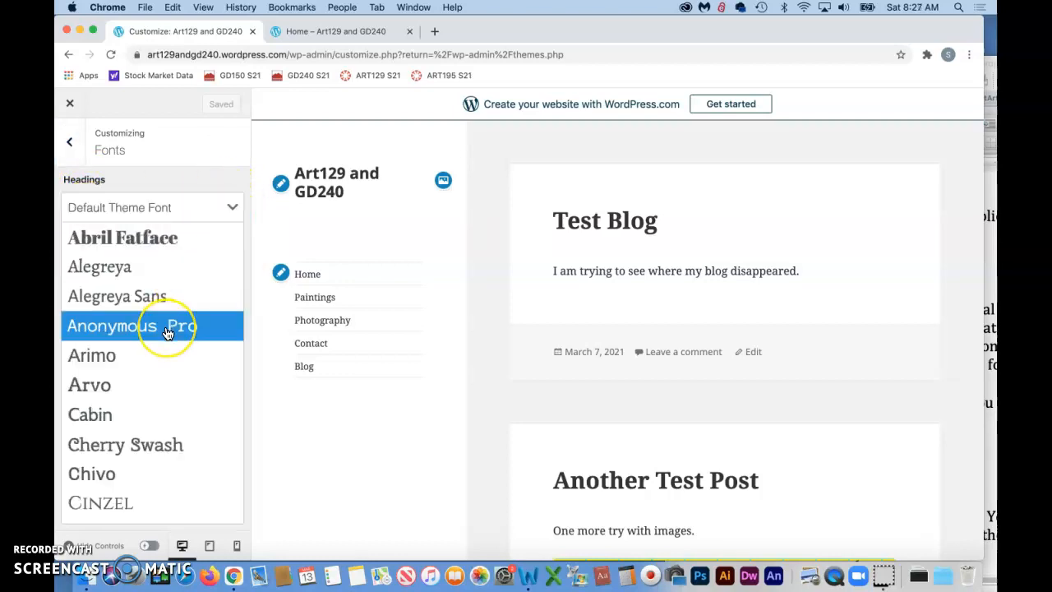
{"action": "scroll", "coordinate": [167, 332], "scroll_direction": "down", "scroll_amount": 5}
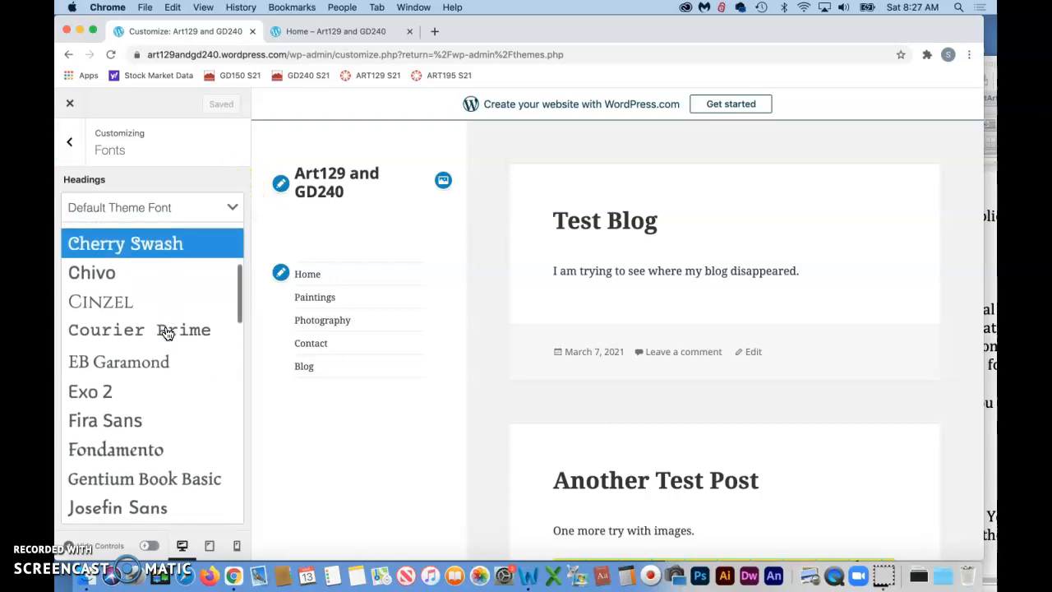
{"action": "scroll", "coordinate": [167, 332], "scroll_direction": "down", "scroll_amount": 5}
{"action": "scroll", "coordinate": [167, 332], "scroll_direction": "down", "scroll_amount": 3}
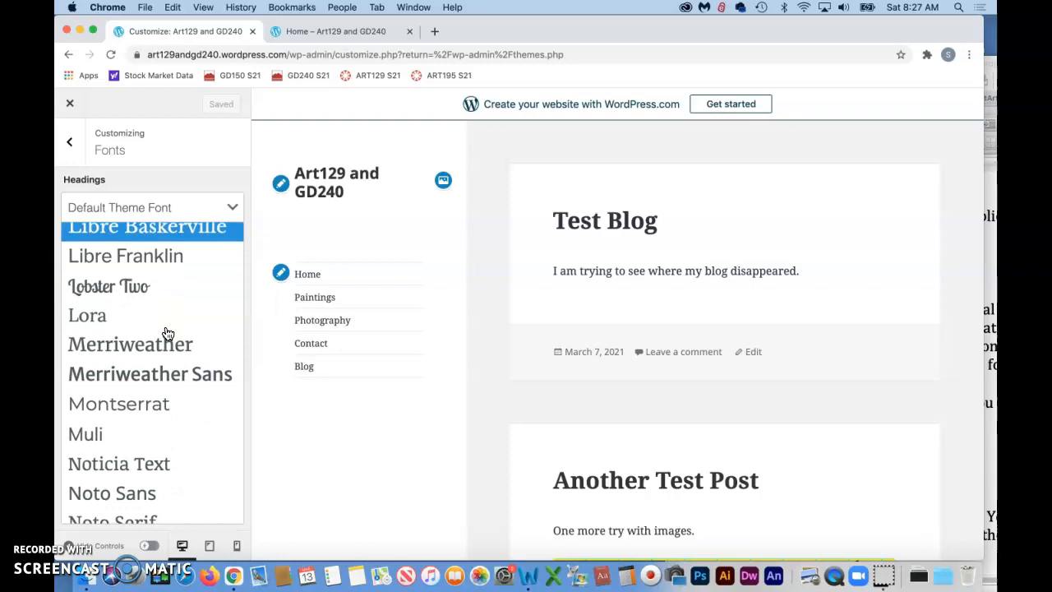
{"action": "scroll", "coordinate": [167, 332], "scroll_direction": "down", "scroll_amount": 5}
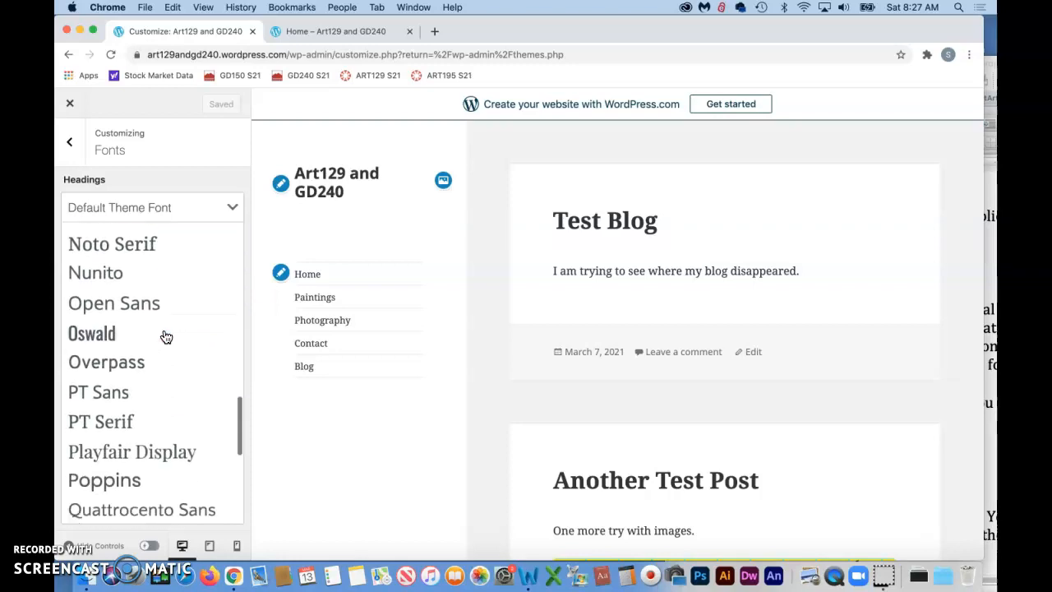
{"action": "scroll", "coordinate": [167, 336], "scroll_direction": "down", "scroll_amount": 3}
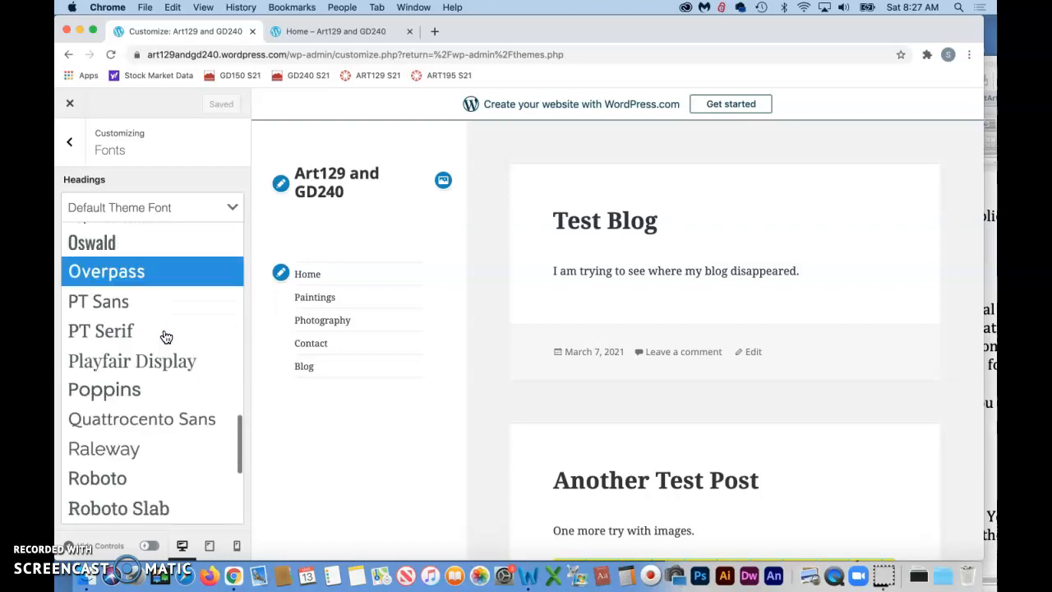
{"action": "left_click", "coordinate": [103, 395]}
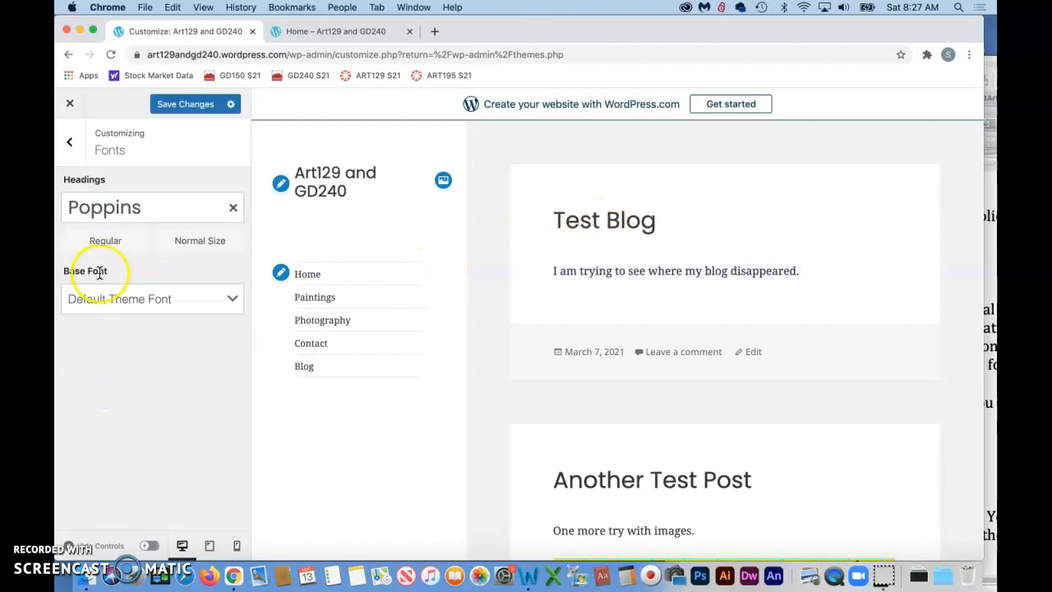
Step: Set the Base Font to Libre Baskerville and save the font changes
{"action": "left_click", "coordinate": [230, 299]}
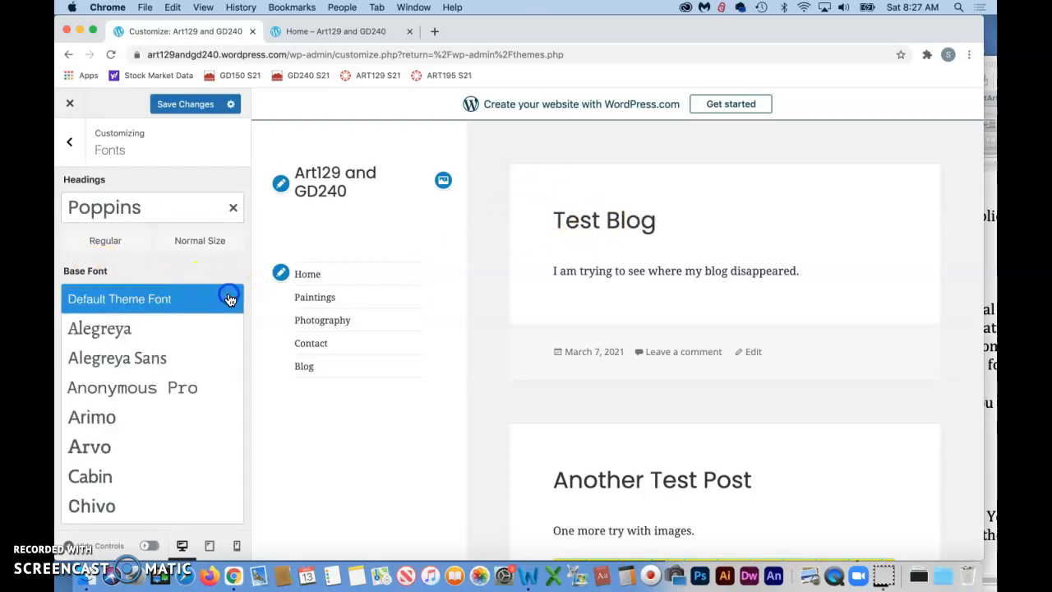
{"action": "scroll", "coordinate": [190, 332], "scroll_direction": "down", "scroll_amount": 2}
{"action": "scroll", "coordinate": [189, 332], "scroll_direction": "down", "scroll_amount": 6}
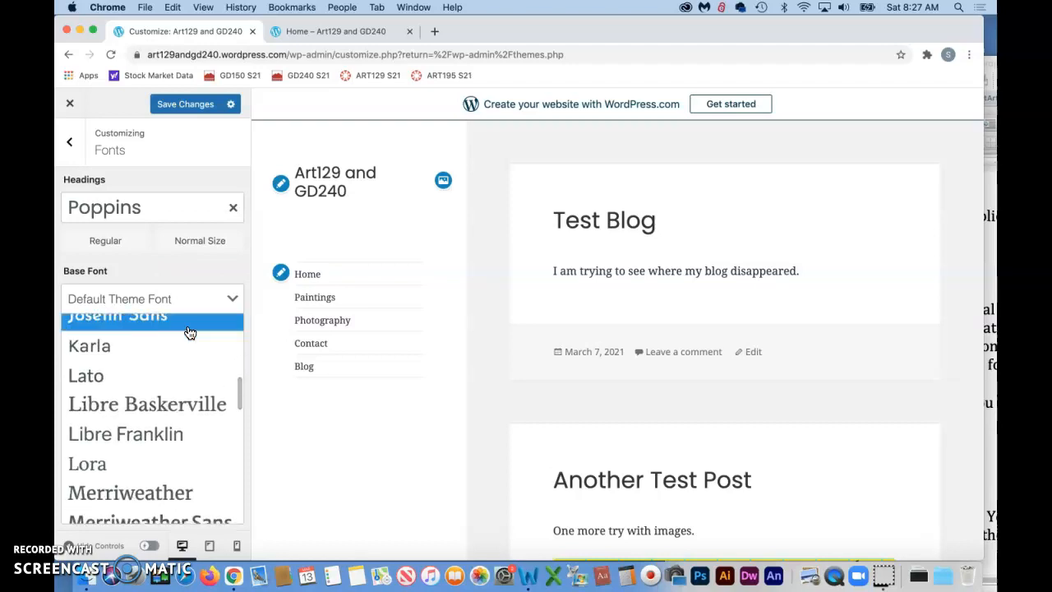
{"action": "scroll", "coordinate": [190, 332], "scroll_direction": "down", "scroll_amount": 2}
{"action": "left_click", "coordinate": [184, 367]}
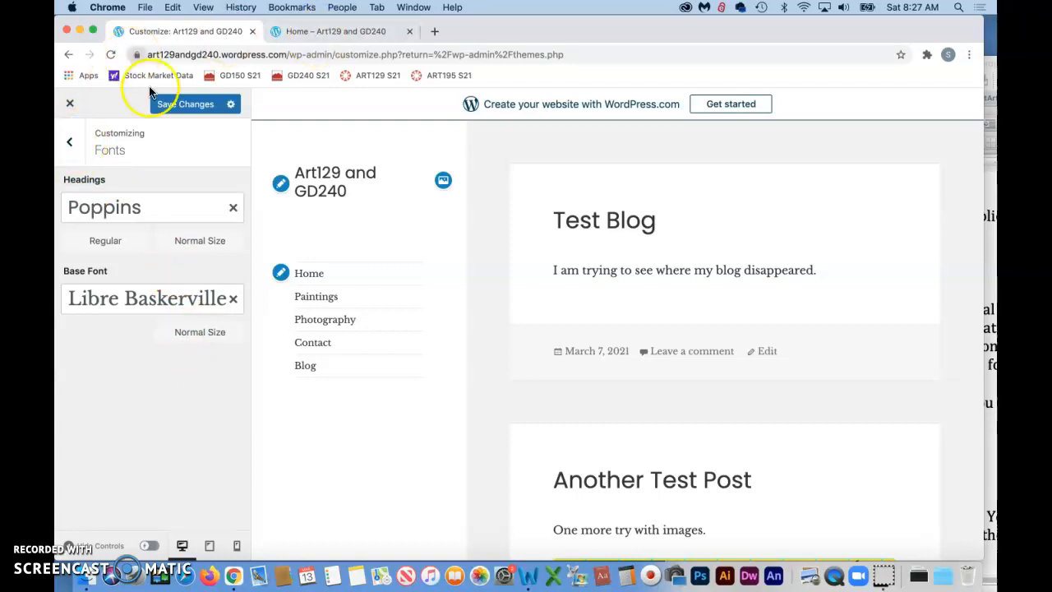
{"action": "left_click", "coordinate": [171, 105]}
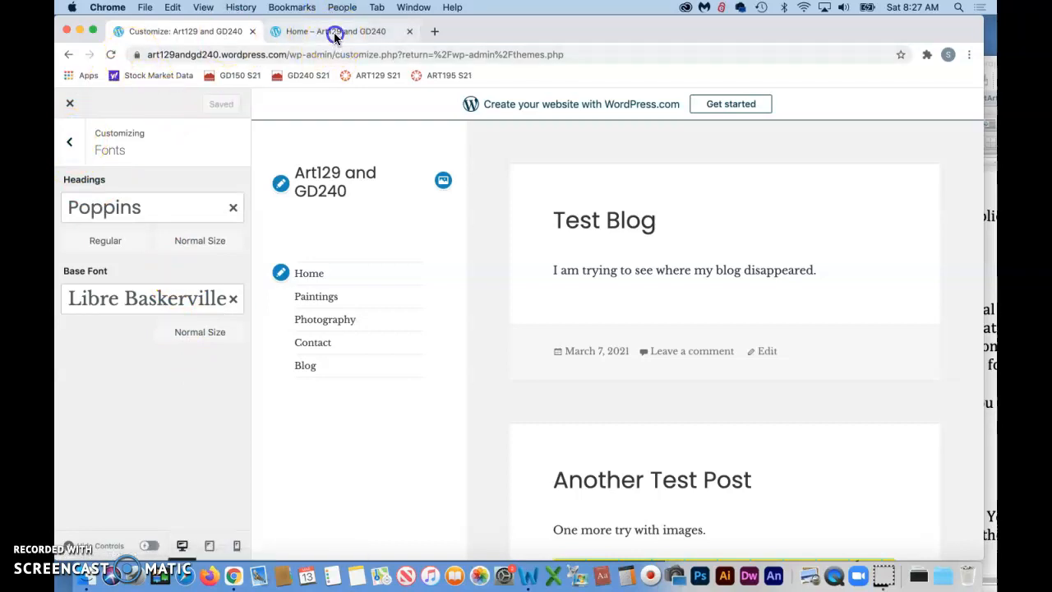
Step: Check the new fonts and layout on the live site's Home page and the Portraits gallery page
{"action": "left_click", "coordinate": [335, 36]}
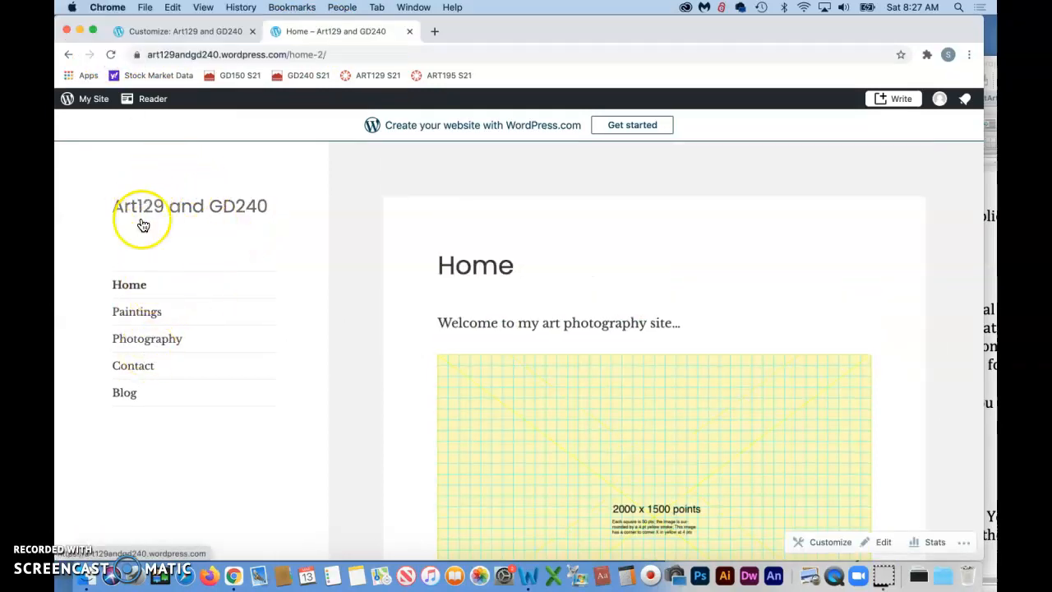
{"action": "left_click", "coordinate": [82, 538]}
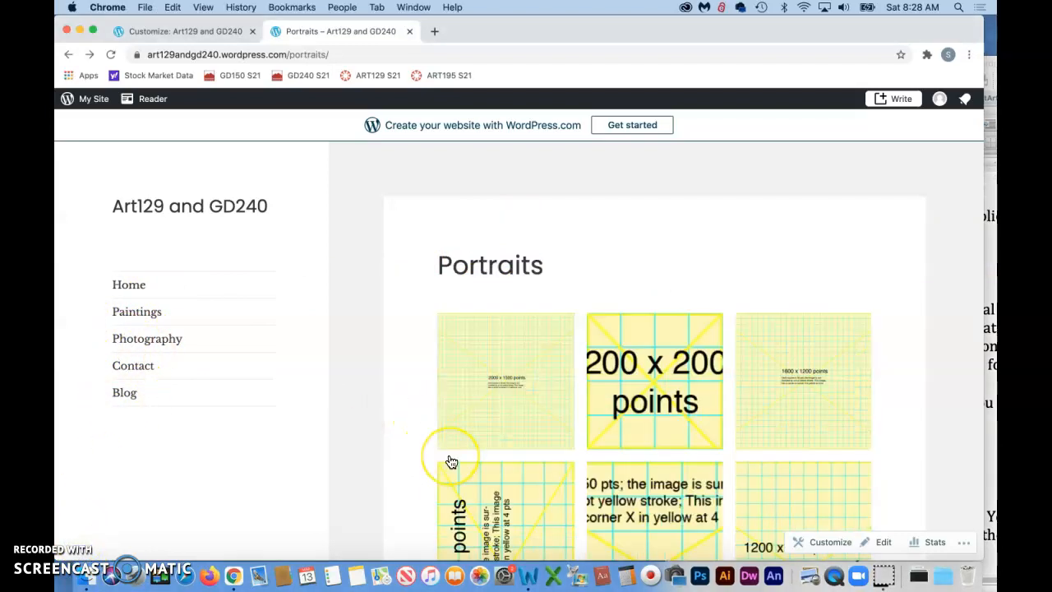
{"action": "scroll", "coordinate": [451, 462], "scroll_direction": "down", "scroll_amount": 5}
{"action": "scroll", "coordinate": [419, 353], "scroll_direction": "up", "scroll_amount": 3}
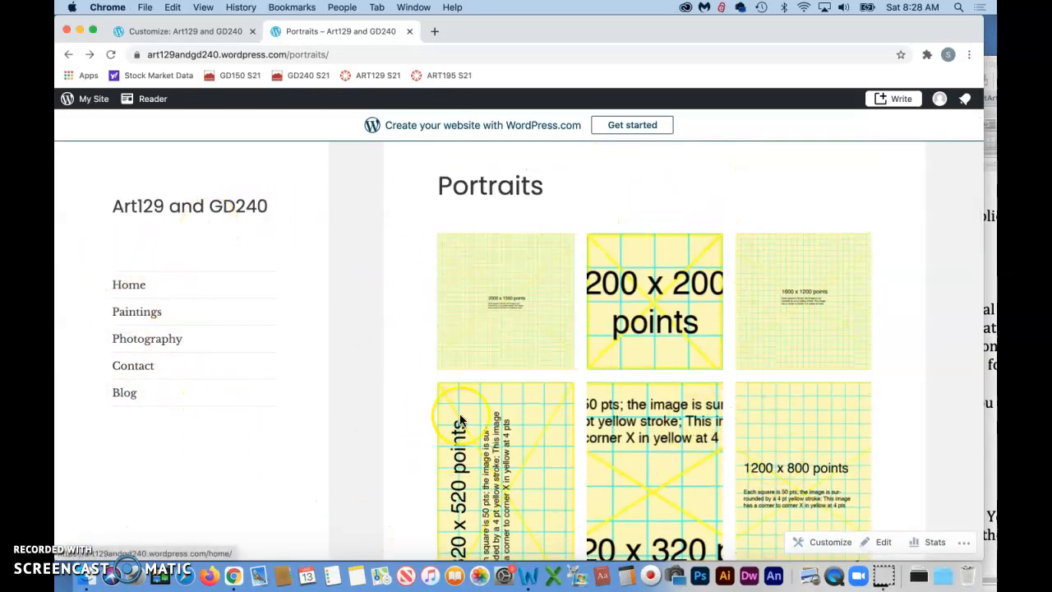
{"action": "scroll", "coordinate": [460, 419], "scroll_direction": "down", "scroll_amount": 3}
{"action": "scroll", "coordinate": [460, 420], "scroll_direction": "down", "scroll_amount": 5}
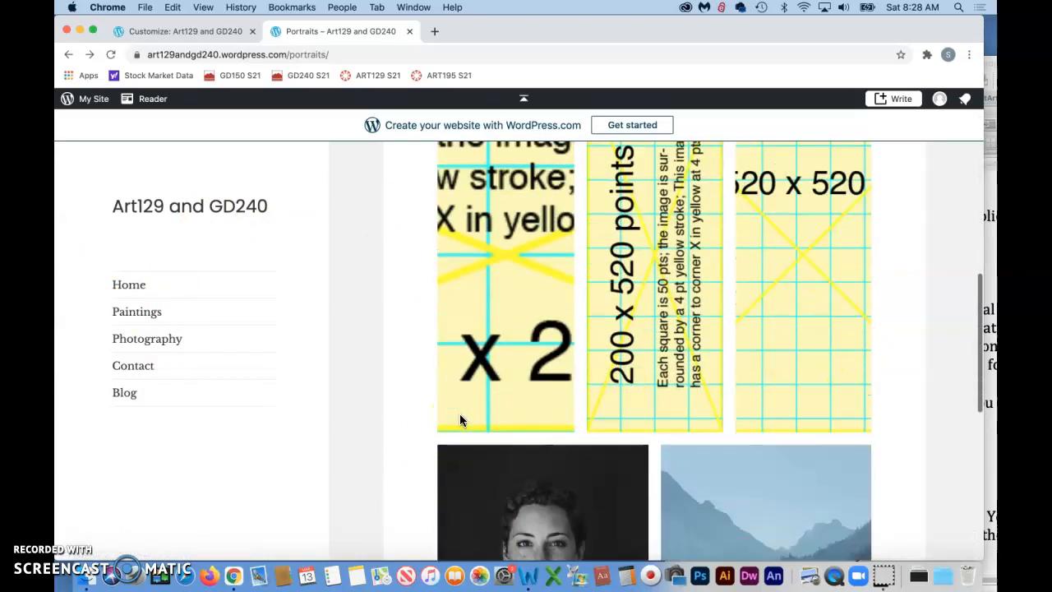
{"action": "scroll", "coordinate": [460, 417], "scroll_direction": "up", "scroll_amount": 7}
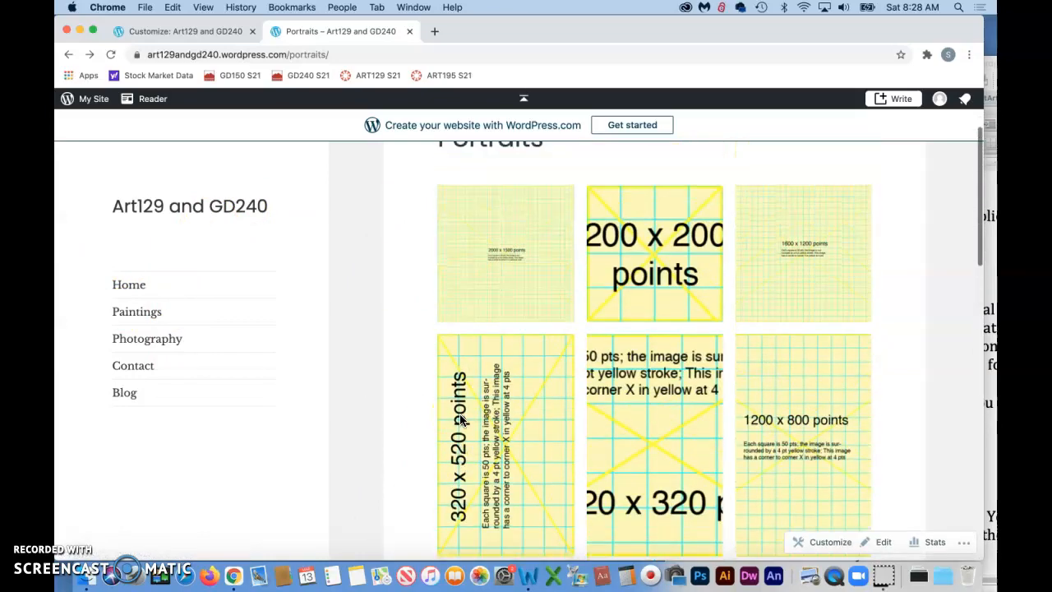
Step: Open the 200 x 200 image in the Portraits gallery carousel and advance through the following images
{"action": "left_click", "coordinate": [622, 413]}
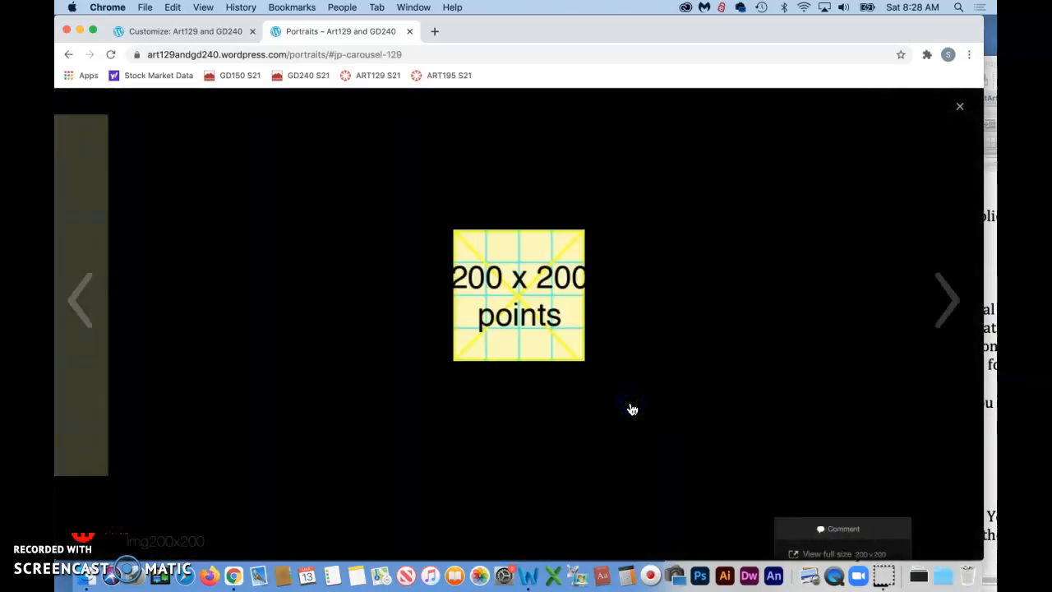
{"action": "left_click", "coordinate": [950, 299]}
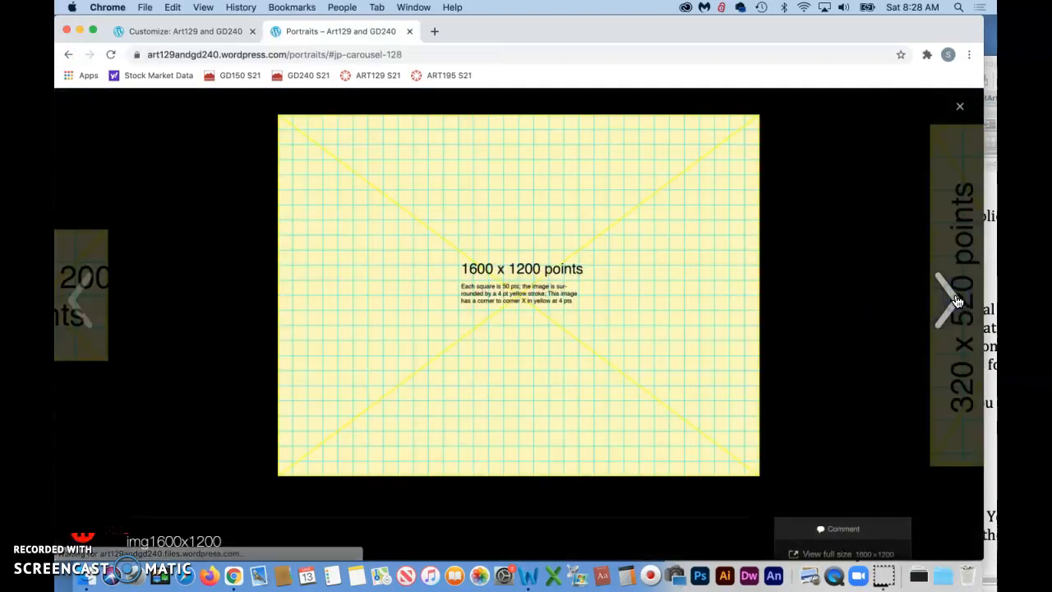
{"action": "left_click", "coordinate": [955, 300]}
{"action": "left_click", "coordinate": [955, 300]}
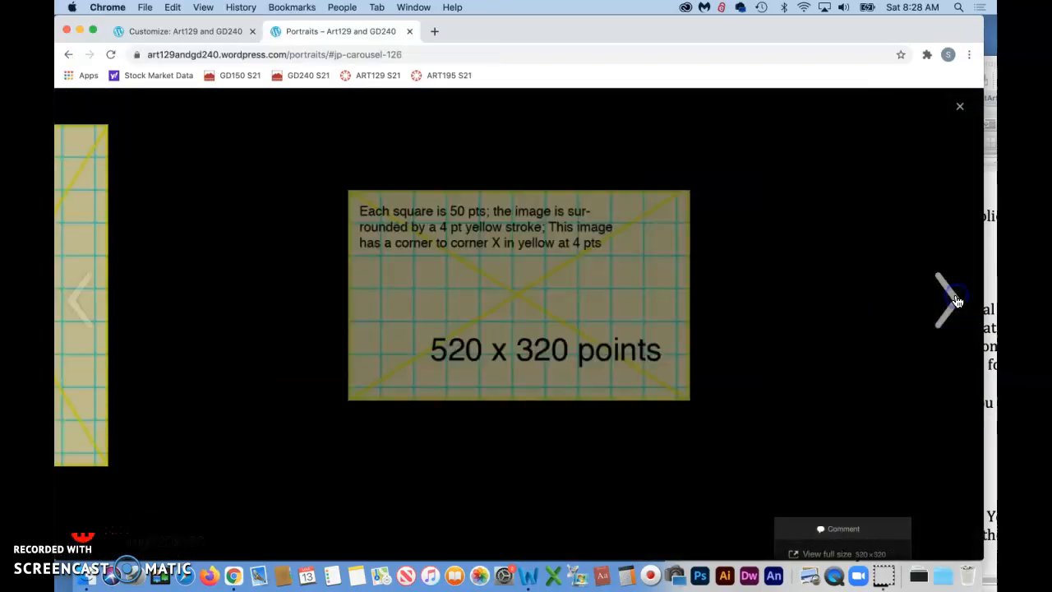
{"action": "left_click", "coordinate": [955, 300]}
{"action": "left_click", "coordinate": [953, 300]}
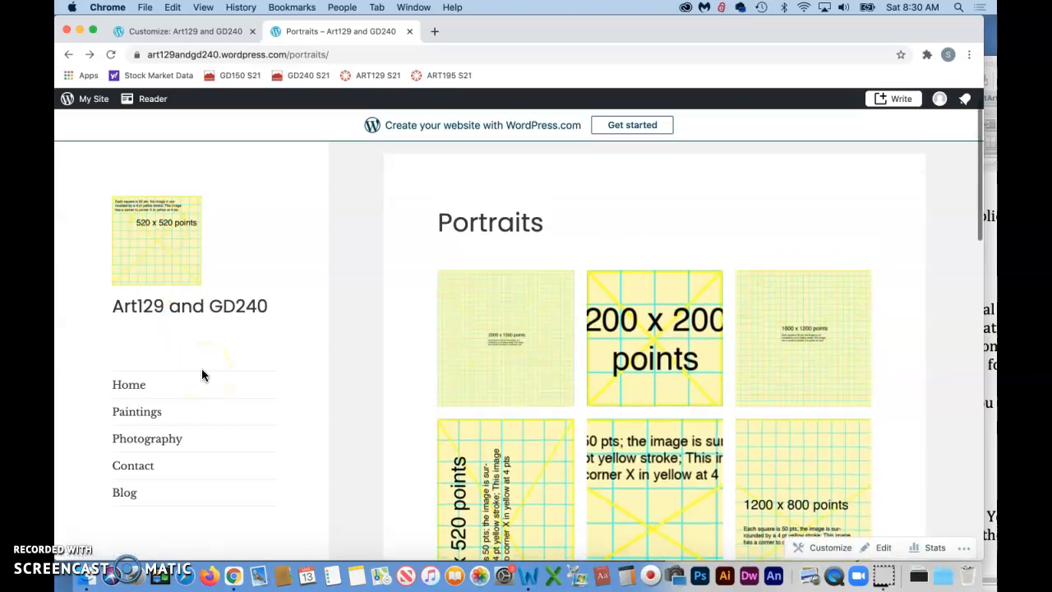
Step: Check how the sidebar logo, site title and menu sit beside the Portraits gallery down the page
{"action": "left_click", "coordinate": [153, 248]}
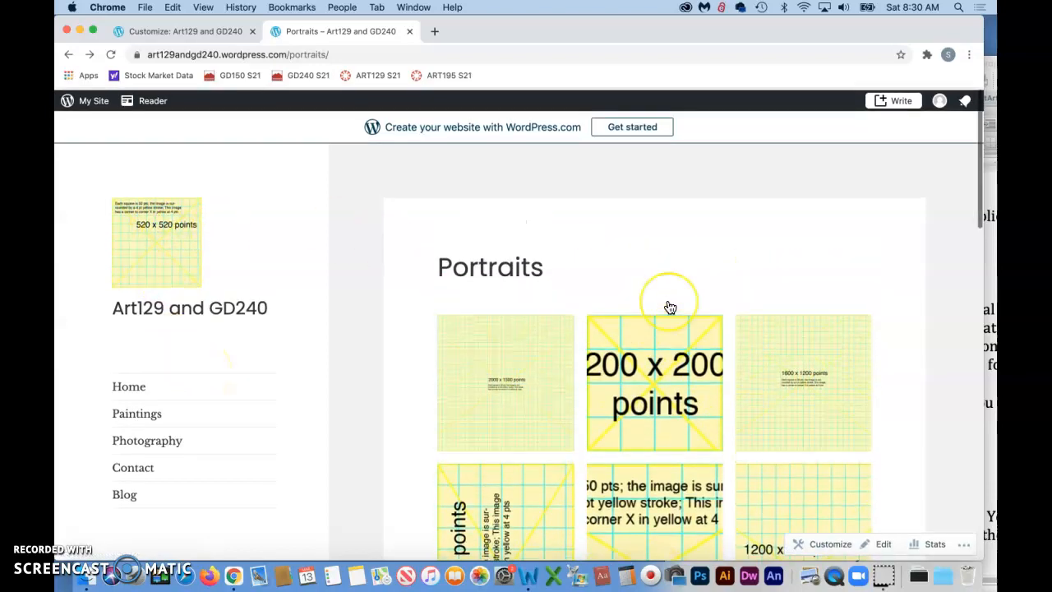
{"action": "scroll", "coordinate": [667, 304], "scroll_direction": "down", "scroll_amount": 3}
{"action": "scroll", "coordinate": [155, 305], "scroll_direction": "down", "scroll_amount": 2}
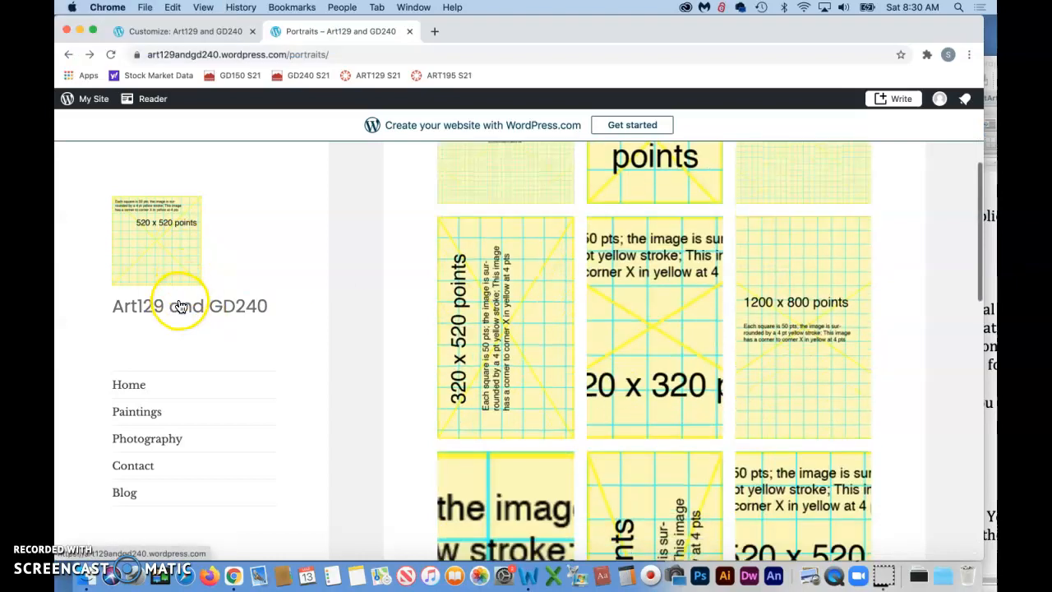